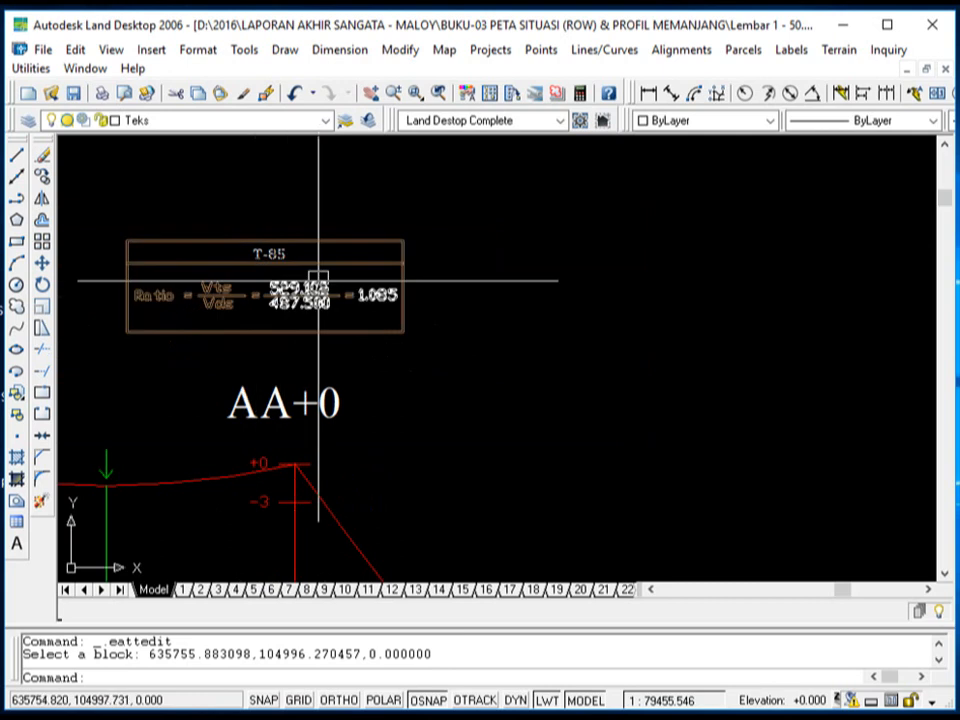
- Open the attribute values of the T-85 ratio block above the AA+0 tower, then close them without editing
{"action": "left_click", "coordinate": [306, 294]}
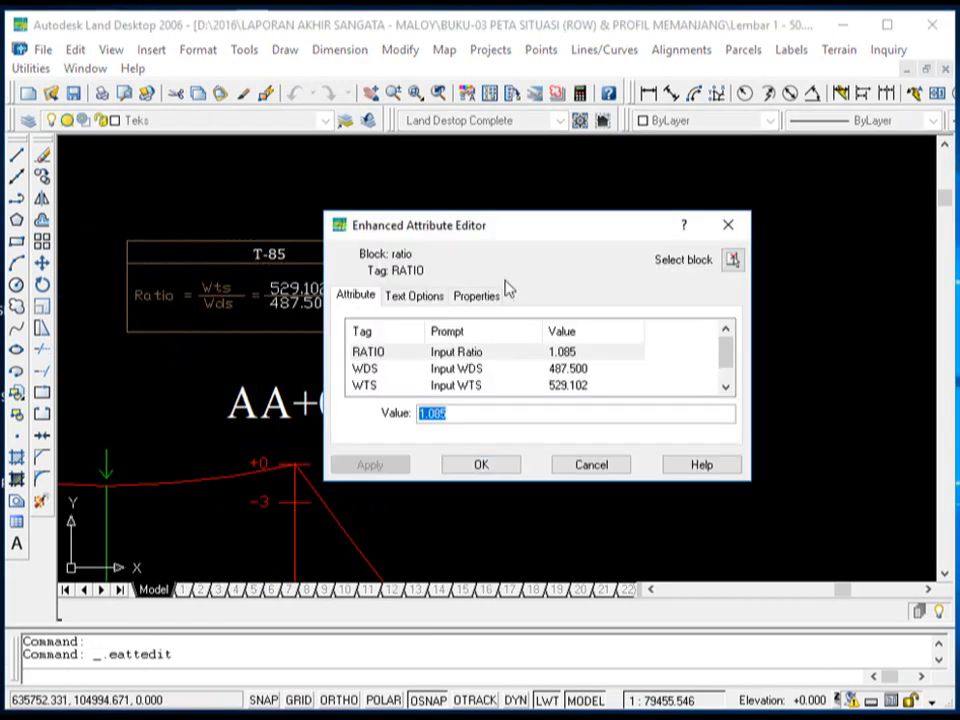
{"action": "left_click", "coordinate": [604, 467]}
{"action": "scroll", "coordinate": [281, 274], "scroll_direction": "up", "scroll_amount": 6}
{"action": "scroll", "coordinate": [386, 332], "scroll_direction": "down", "scroll_amount": 4}
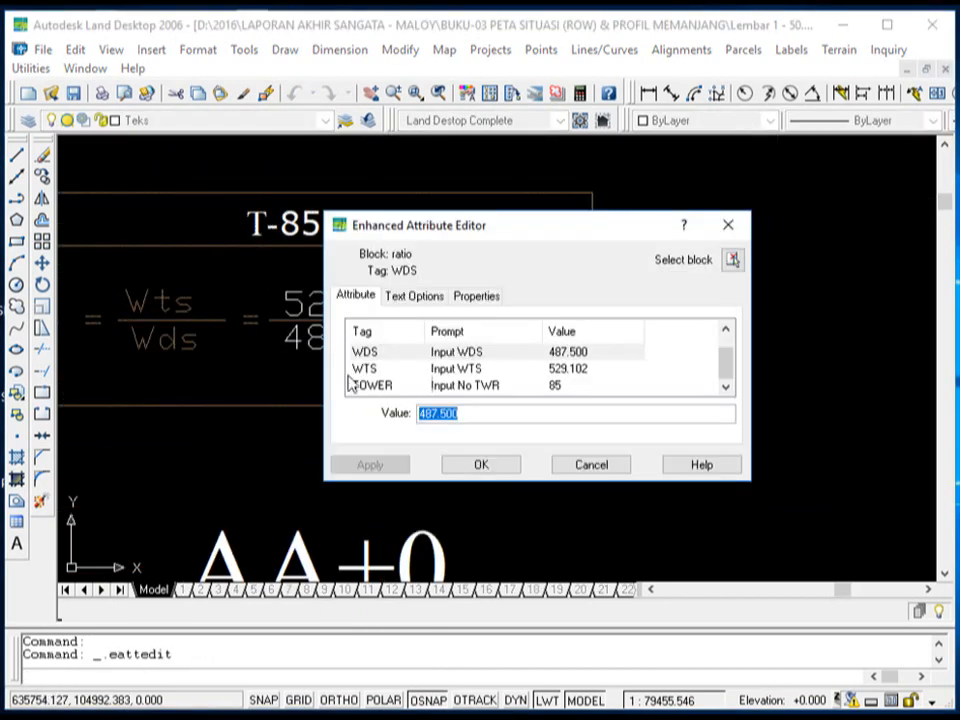
{"action": "left_click", "coordinate": [588, 466]}
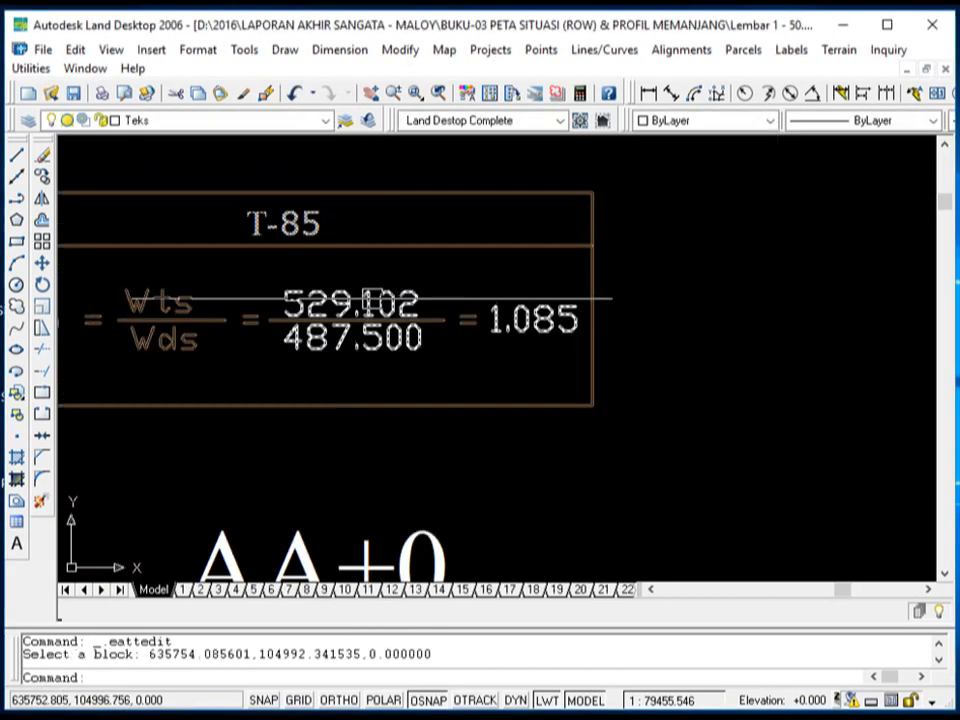
{"action": "scroll", "coordinate": [356, 262], "scroll_direction": "down", "scroll_amount": 3}
{"action": "scroll", "coordinate": [346, 304], "scroll_direction": "up", "scroll_amount": 6}
{"action": "scroll", "coordinate": [335, 318], "scroll_direction": "down", "scroll_amount": 5}
{"action": "scroll", "coordinate": [335, 326], "scroll_direction": "up", "scroll_amount": 3}
{"action": "scroll", "coordinate": [316, 280], "scroll_direction": "down", "scroll_amount": 4}
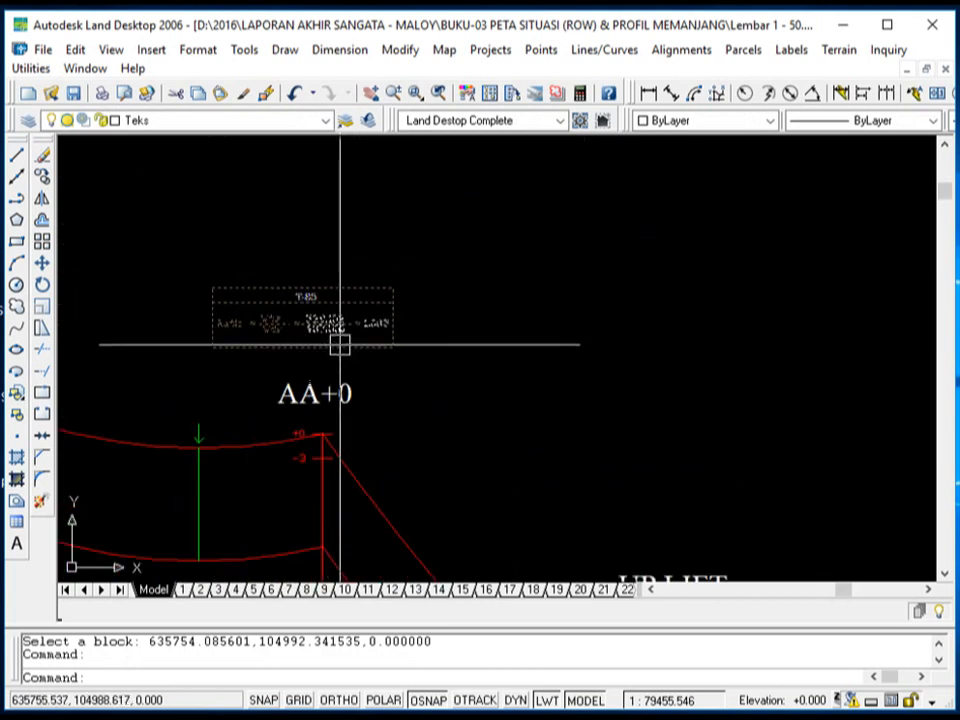
{"action": "scroll", "coordinate": [339, 343], "scroll_direction": "up", "scroll_amount": 3}
{"action": "scroll", "coordinate": [338, 343], "scroll_direction": "down", "scroll_amount": 5}
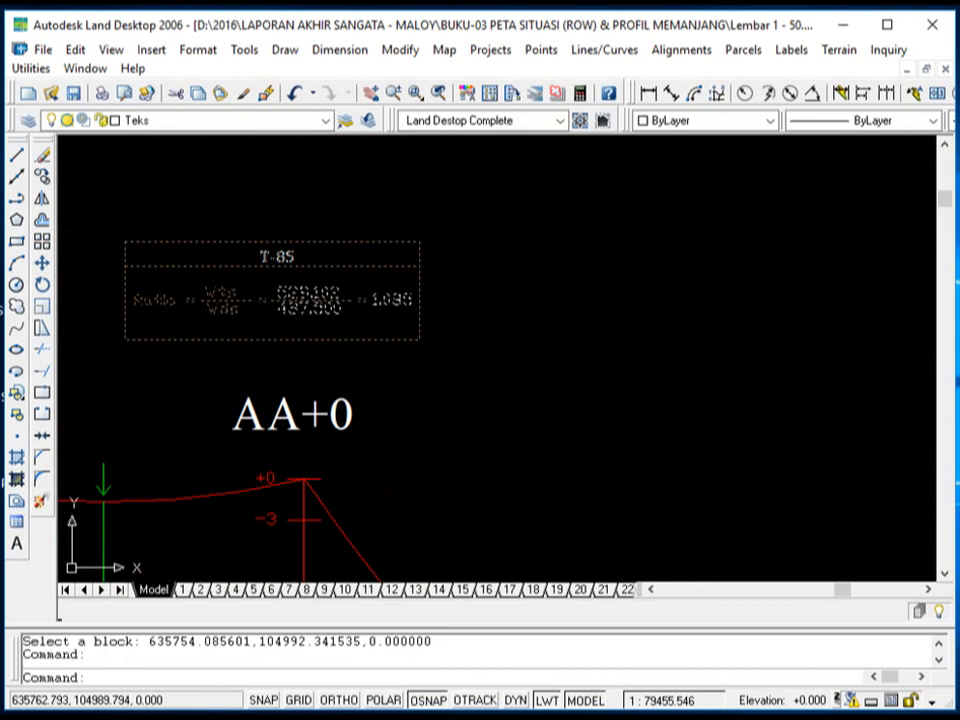
- Examine the RATIO, WDS and WTS attributes of the T-85 ratio block and cancel without changes
{"action": "double_click", "coordinate": [330, 300]}
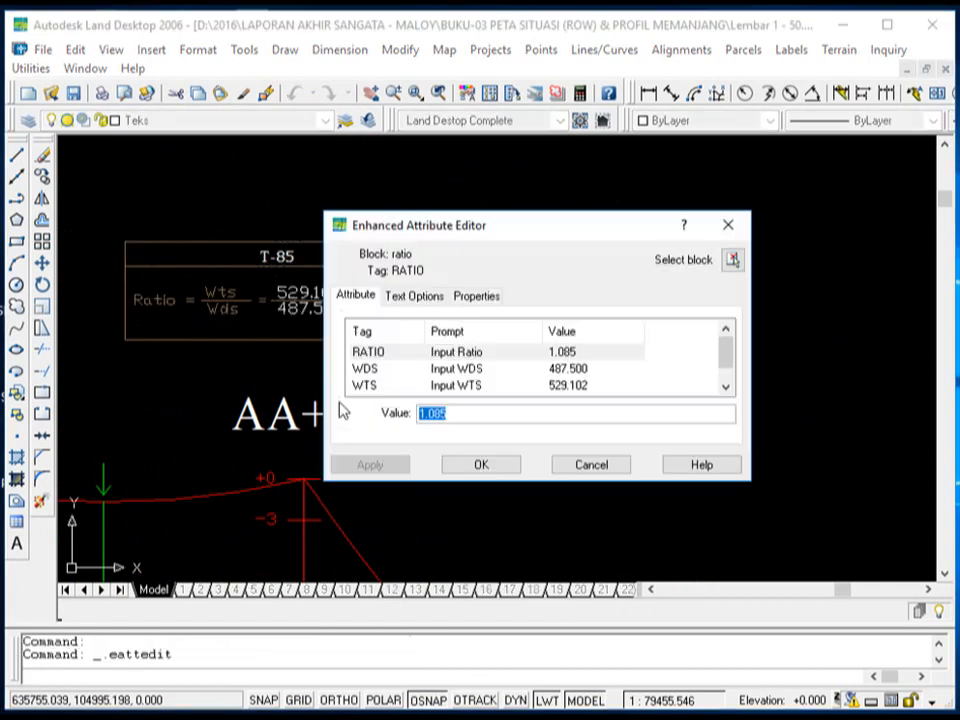
{"action": "left_click", "coordinate": [462, 420]}
{"action": "left_click_drag", "start_coordinate": [439, 413], "coordinate": [414, 411]}
{"action": "left_click", "coordinate": [462, 352]}
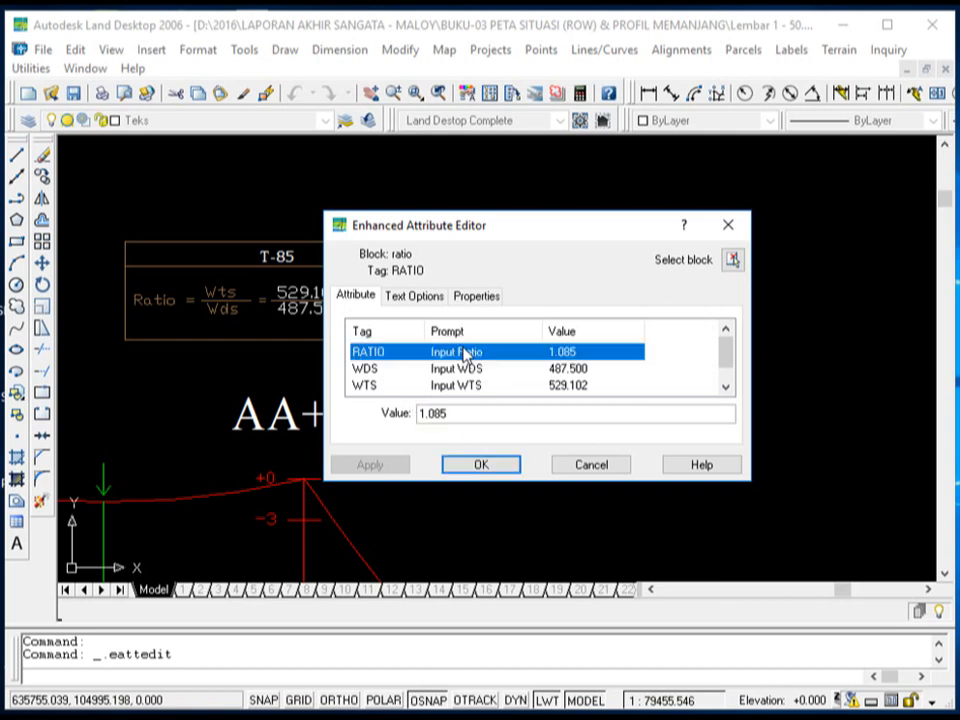
{"action": "left_click", "coordinate": [466, 369]}
{"action": "double_click", "coordinate": [366, 387]}
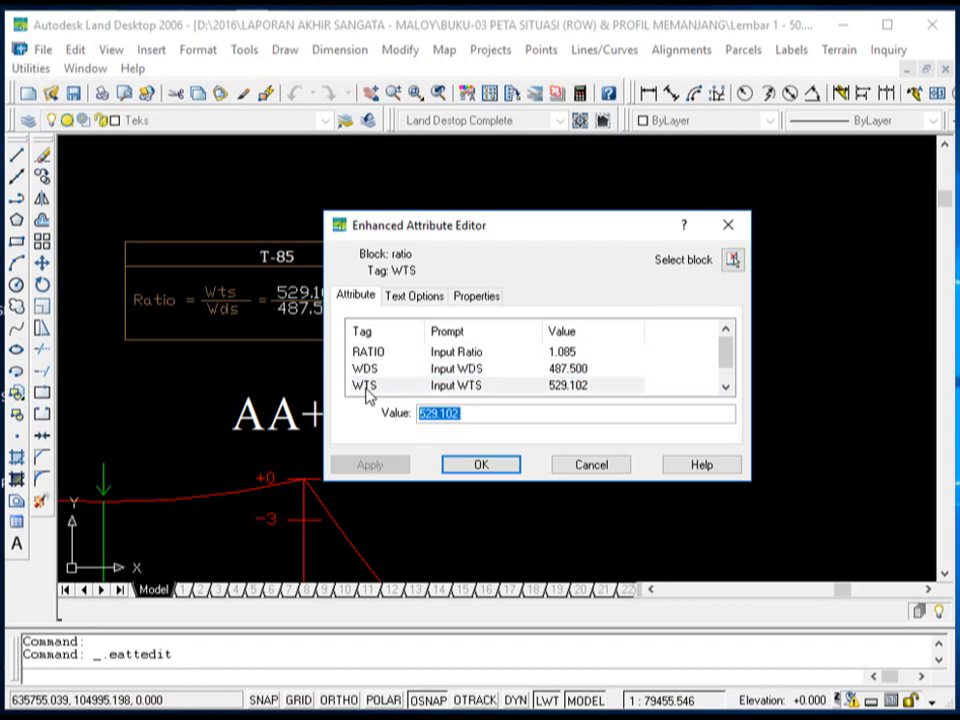
{"action": "left_click", "coordinate": [368, 392]}
{"action": "left_click_drag", "start_coordinate": [486, 419], "coordinate": [386, 411]}
{"action": "left_click", "coordinate": [367, 386]}
{"action": "left_click", "coordinate": [365, 369]}
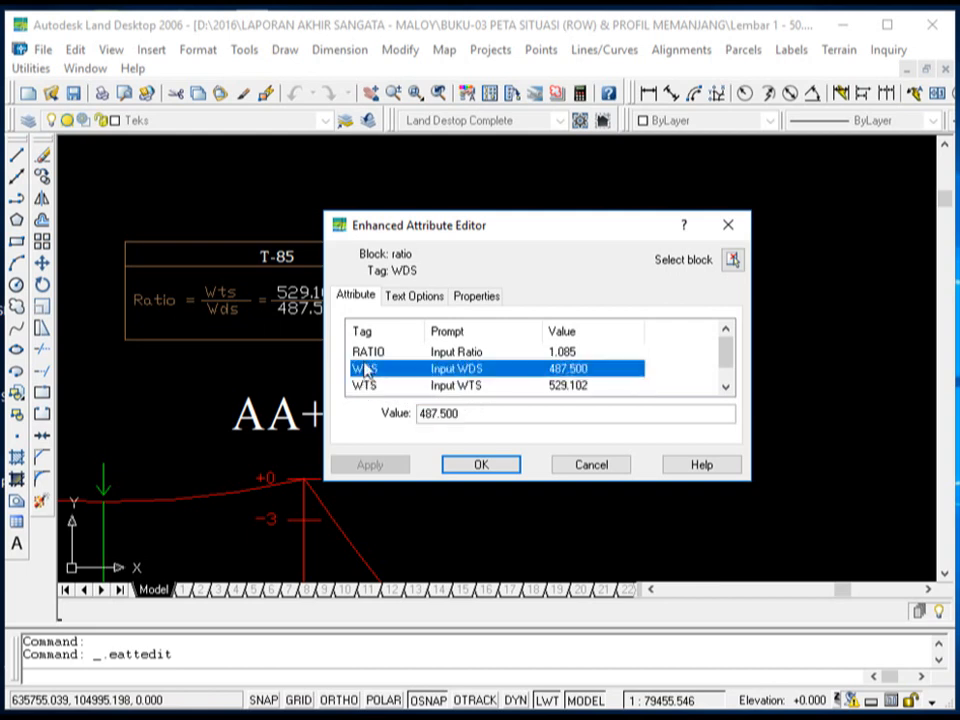
{"action": "left_click", "coordinate": [366, 354]}
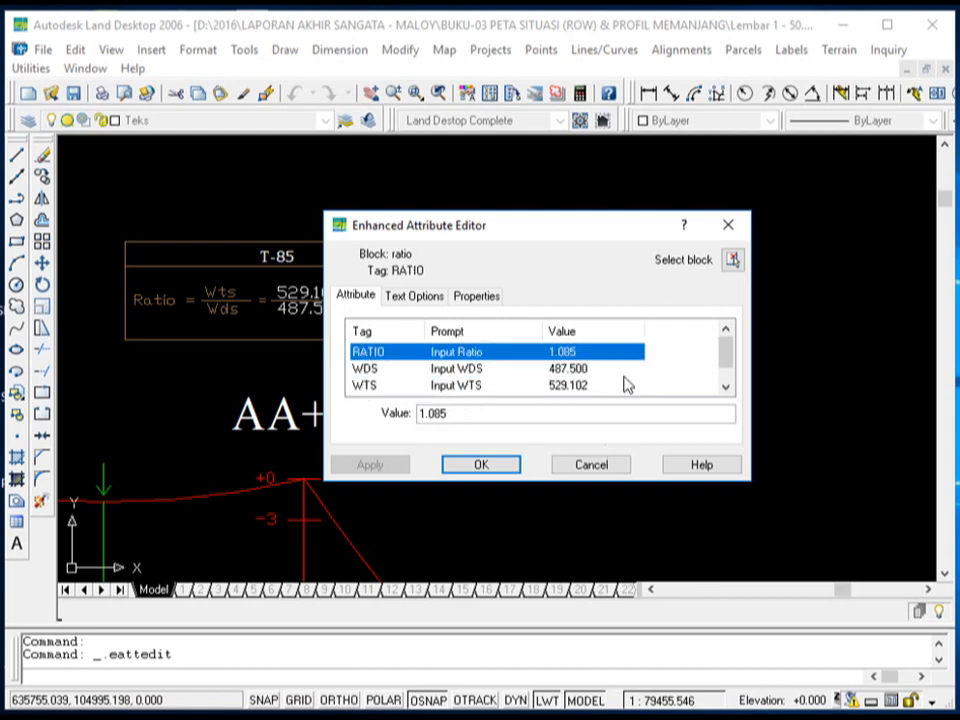
{"action": "left_click", "coordinate": [594, 467]}
{"action": "scroll", "coordinate": [295, 355], "scroll_direction": "down", "scroll_amount": 4}
{"action": "scroll", "coordinate": [274, 348], "scroll_direction": "up", "scroll_amount": 6}
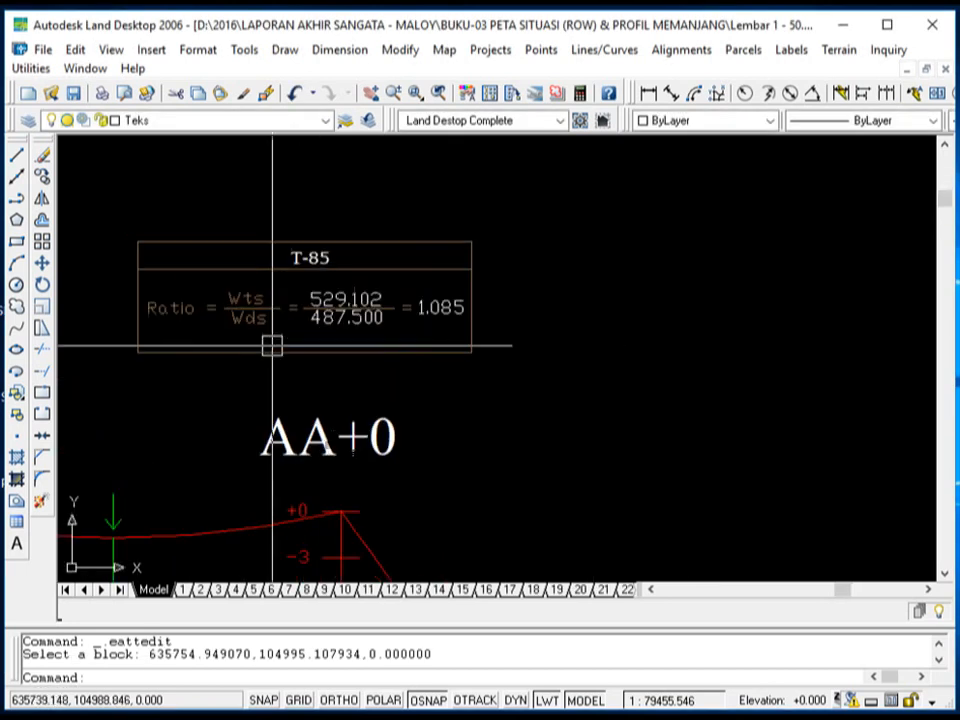
{"action": "scroll", "coordinate": [442, 424], "scroll_direction": "down", "scroll_amount": 5}
{"action": "left_click", "coordinate": [561, 399]}
{"action": "left_click", "coordinate": [246, 285]}
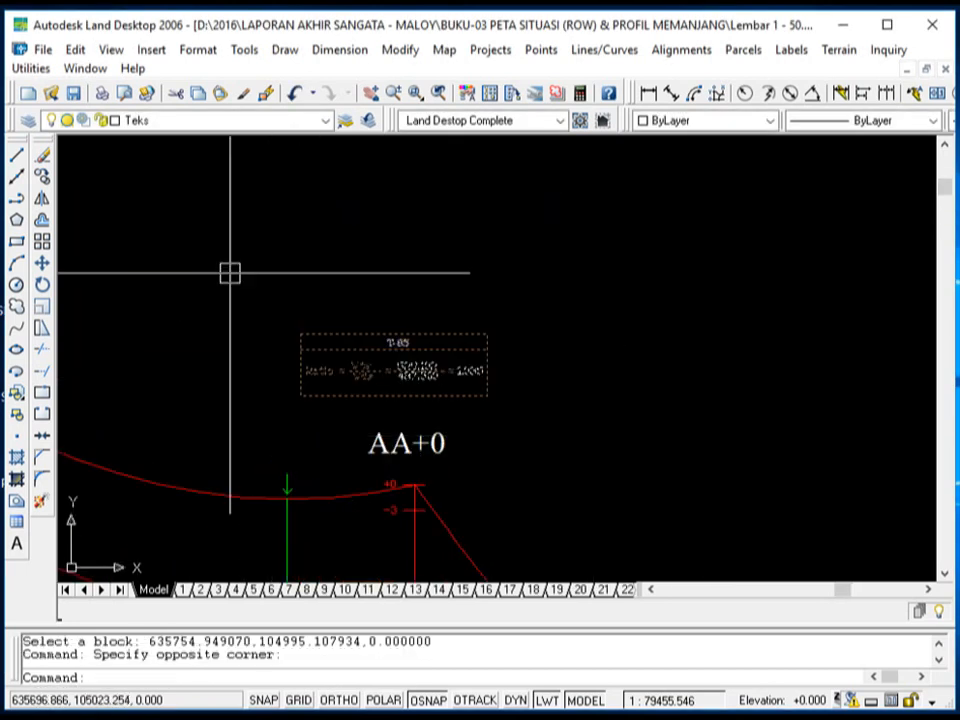
{"action": "type", "text": "c"}
{"action": "key", "text": "Return"}
{"action": "left_click", "coordinate": [373, 392]}
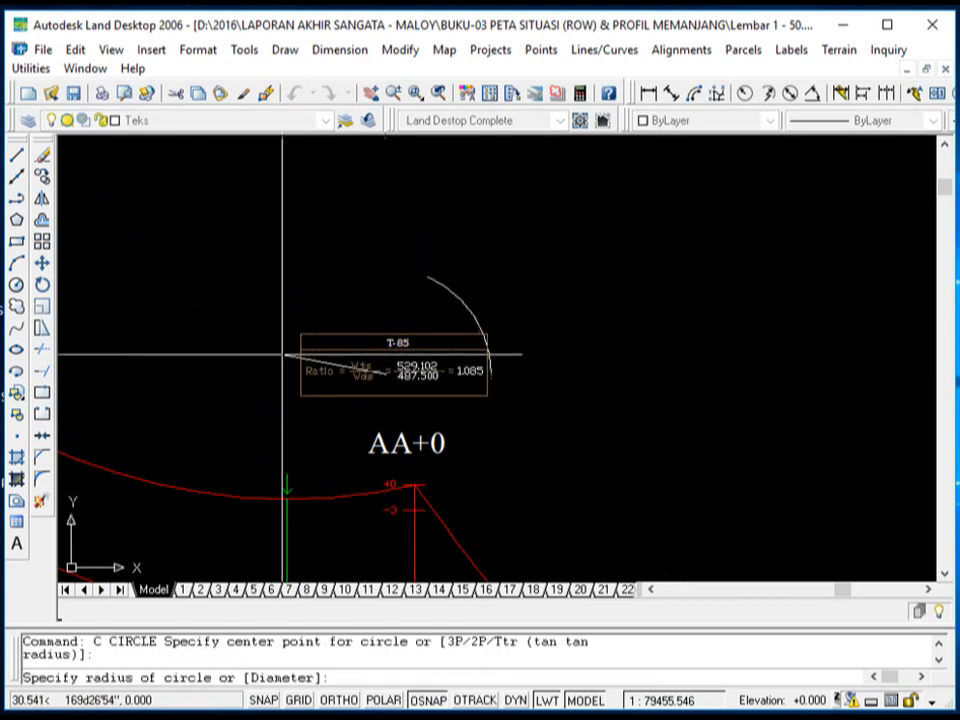
{"action": "scroll", "coordinate": [119, 457], "scroll_direction": "down", "scroll_amount": 6}
{"action": "key", "text": "Escape"}
{"action": "scroll", "coordinate": [144, 444], "scroll_direction": "up", "scroll_amount": 8}
{"action": "scroll", "coordinate": [250, 400], "scroll_direction": "down", "scroll_amount": 3}
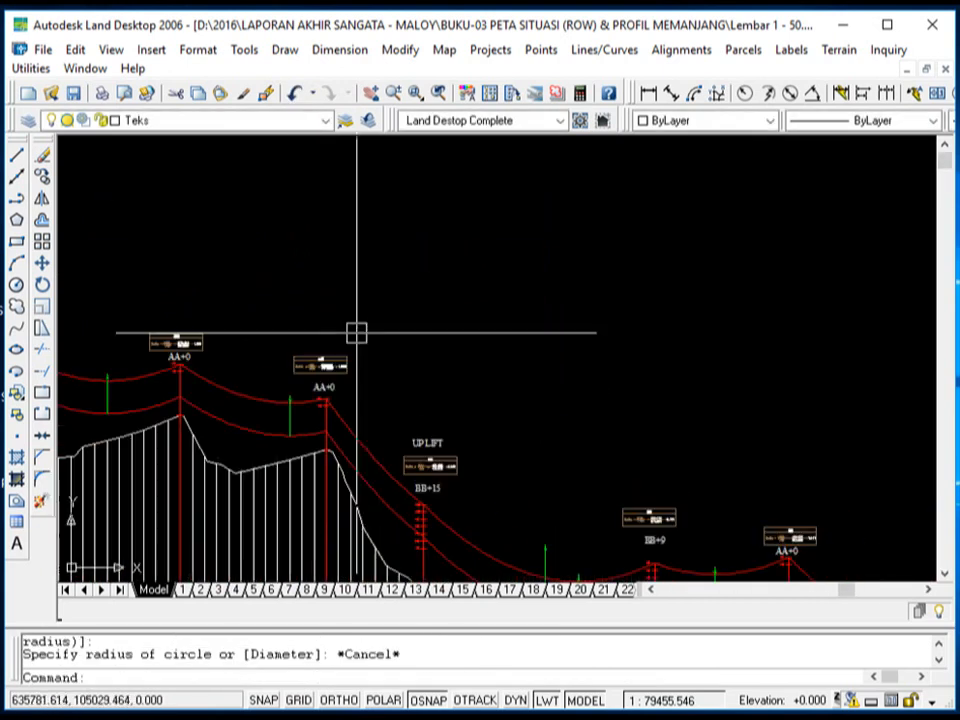
- Copy the T-85 ratio block into the empty area above the profile
{"action": "scroll", "coordinate": [356, 330], "scroll_direction": "up", "scroll_amount": 3}
{"action": "left_click", "coordinate": [560, 305]}
{"action": "left_click", "coordinate": [397, 244]}
{"action": "type", "text": "CC"}
{"action": "key", "text": "Return"}
{"action": "left_click", "coordinate": [379, 282]}
{"action": "scroll", "coordinate": [143, 491], "scroll_direction": "down", "scroll_amount": 6}
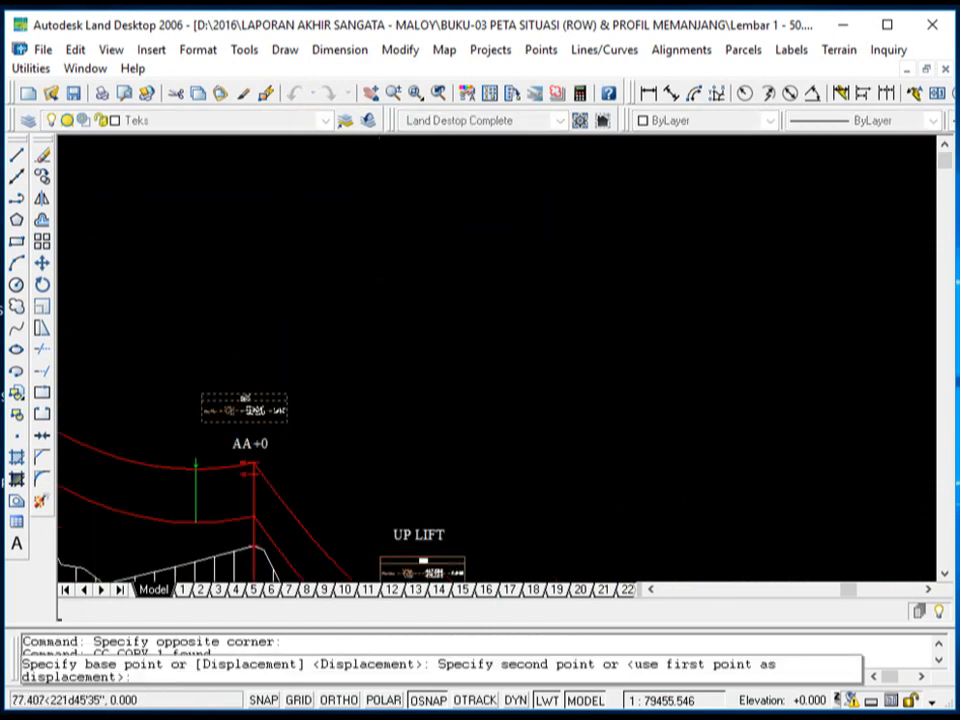
{"action": "scroll", "coordinate": [297, 398], "scroll_direction": "up", "scroll_amount": 3}
{"action": "left_click", "coordinate": [352, 338]}
{"action": "key", "text": "Escape"}
- Explode the copied T-85 ratio block into its separate objects
{"action": "scroll", "coordinate": [439, 327], "scroll_direction": "up", "scroll_amount": 8}
{"action": "scroll", "coordinate": [326, 318], "scroll_direction": "down", "scroll_amount": 4}
{"action": "scroll", "coordinate": [418, 317], "scroll_direction": "up", "scroll_amount": 5}
{"action": "scroll", "coordinate": [411, 321], "scroll_direction": "down", "scroll_amount": 3}
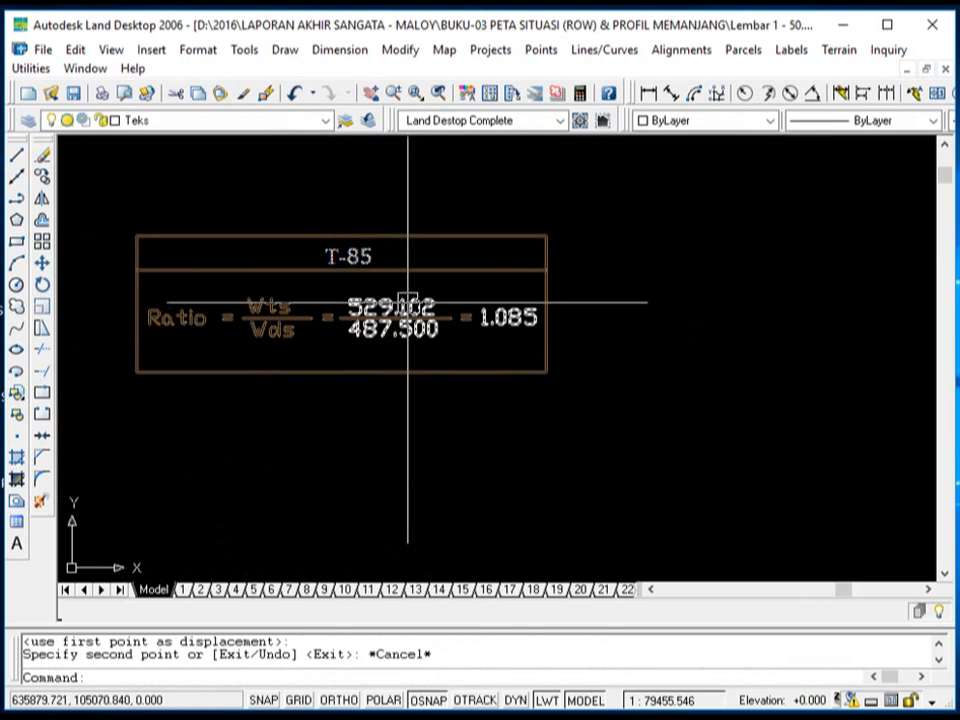
{"action": "left_click", "coordinate": [407, 300]}
{"action": "type", "text": "X"}
{"action": "key", "text": "Return"}
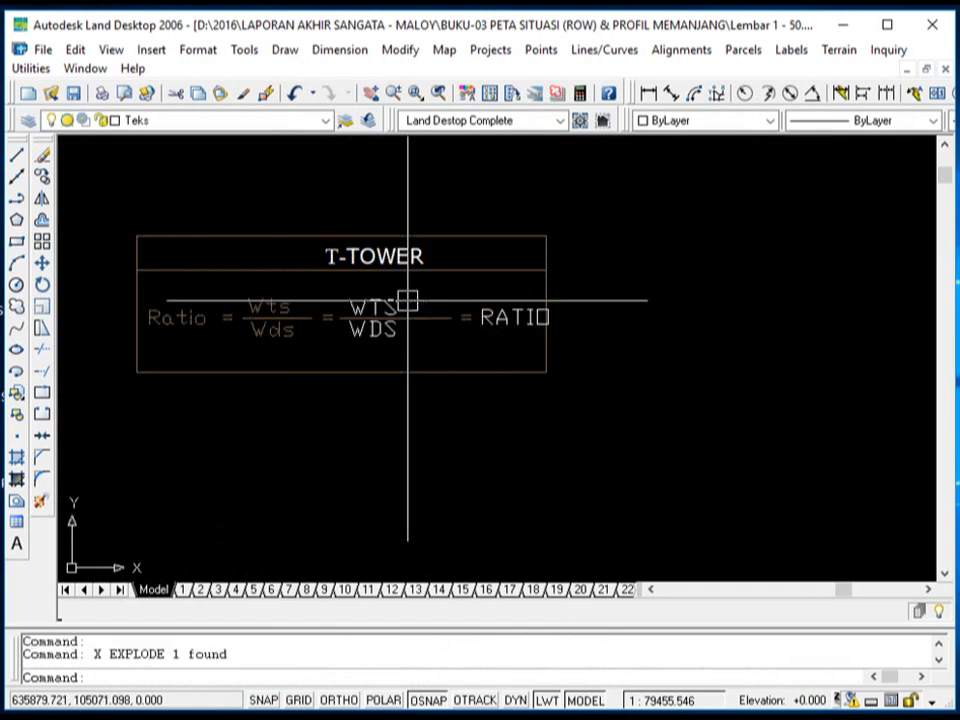
- Erase the TOWER, WTS, WDS and RATIO attribute definitions from the exploded copy
{"action": "scroll", "coordinate": [311, 283], "scroll_direction": "up", "scroll_amount": 4}
{"action": "left_click", "coordinate": [489, 230]}
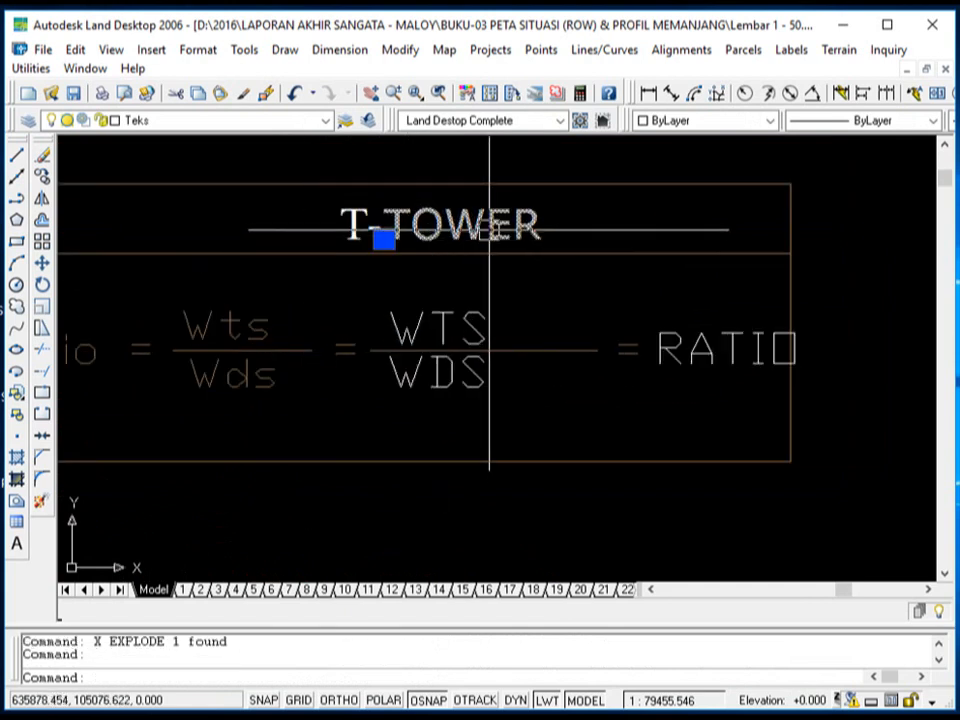
{"action": "left_click", "coordinate": [446, 323]}
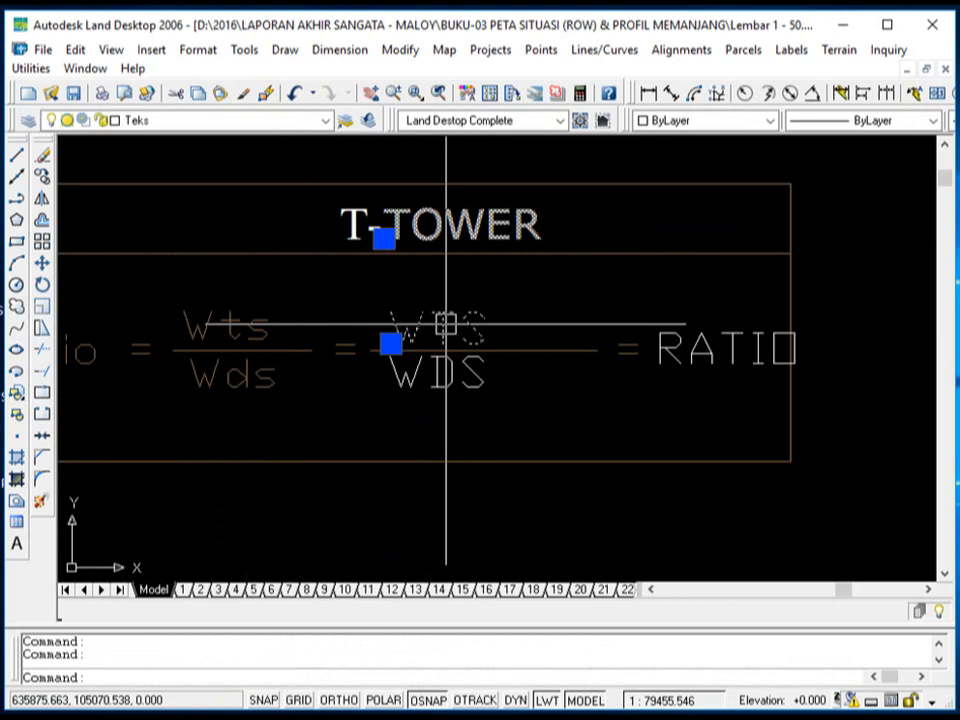
{"action": "left_click", "coordinate": [447, 388]}
{"action": "left_click", "coordinate": [680, 365]}
{"action": "scroll", "coordinate": [394, 353], "scroll_direction": "down", "scroll_amount": 3}
{"action": "scroll", "coordinate": [394, 351], "scroll_direction": "up", "scroll_amount": 3}
{"action": "scroll", "coordinate": [394, 351], "scroll_direction": "down", "scroll_amount": 5}
{"action": "scroll", "coordinate": [464, 322], "scroll_direction": "up", "scroll_amount": 2}
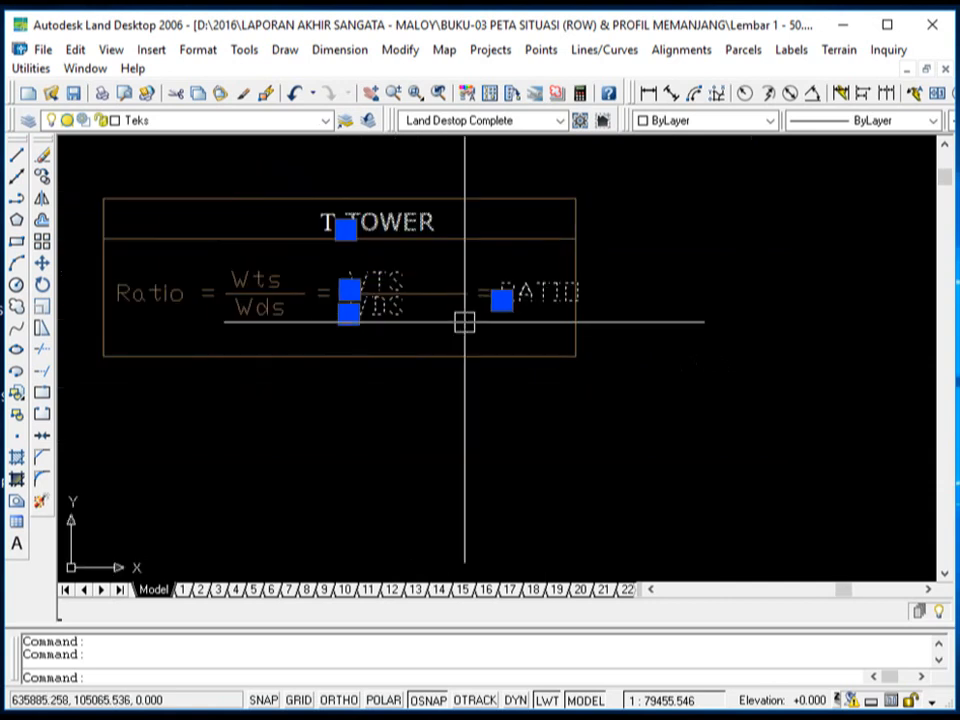
{"action": "type", "text": "e"}
{"action": "key", "text": "Return"}
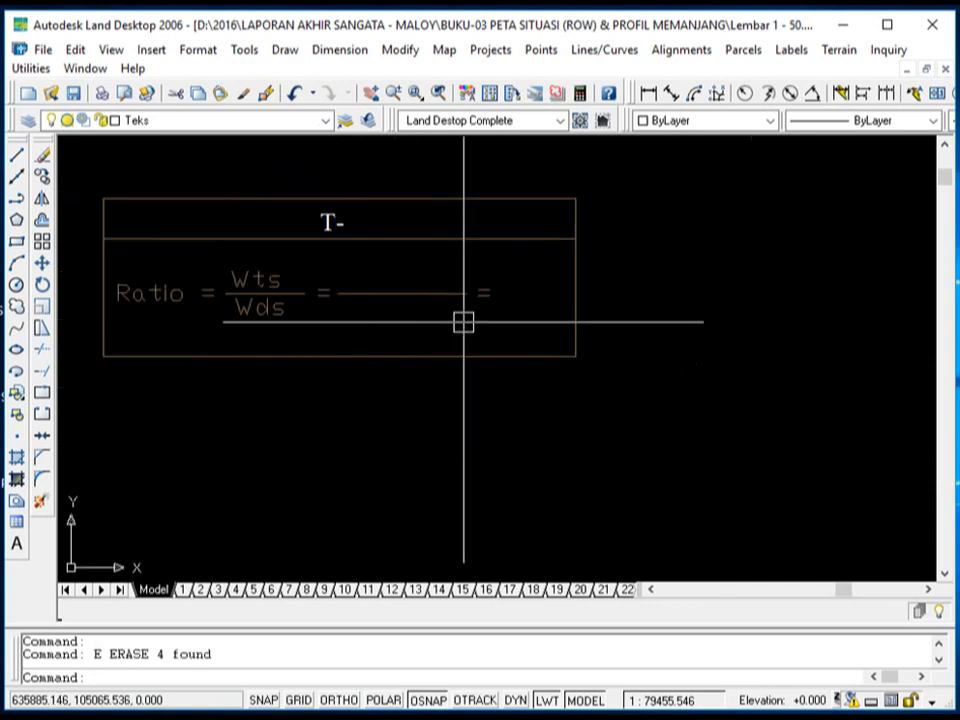
- Start a new block attribute definition with only the Verify mode enabled
{"action": "scroll", "coordinate": [334, 272], "scroll_direction": "down", "scroll_amount": 2}
{"action": "scroll", "coordinate": [311, 237], "scroll_direction": "up", "scroll_amount": 6}
{"action": "scroll", "coordinate": [311, 237], "scroll_direction": "down", "scroll_amount": 5}
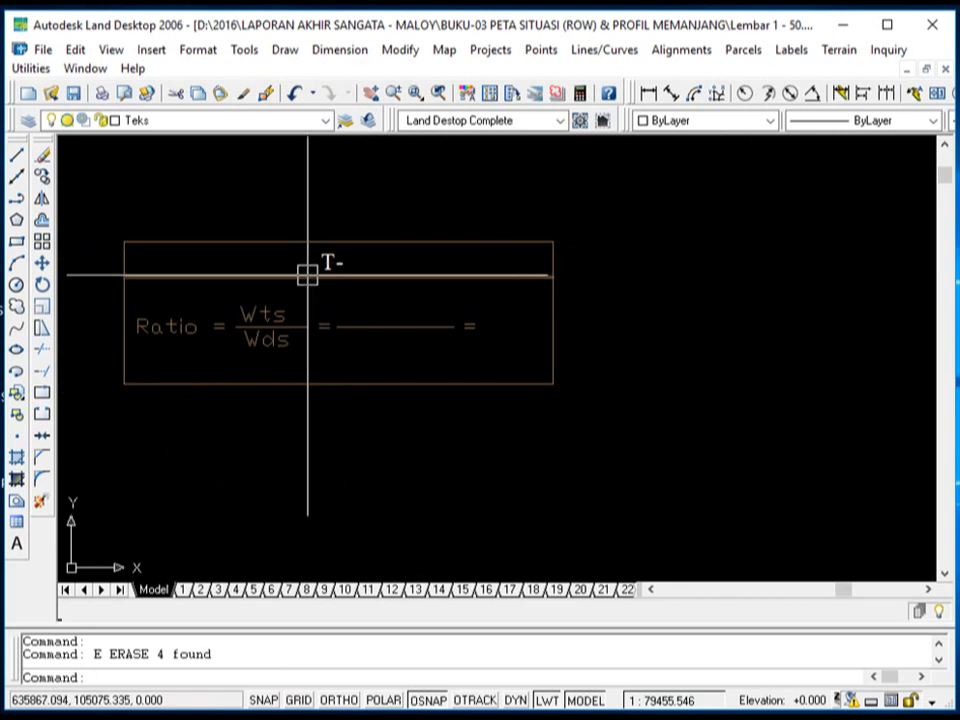
{"action": "scroll", "coordinate": [250, 255], "scroll_direction": "up", "scroll_amount": 1}
{"action": "scroll", "coordinate": [239, 251], "scroll_direction": "down", "scroll_amount": 2}
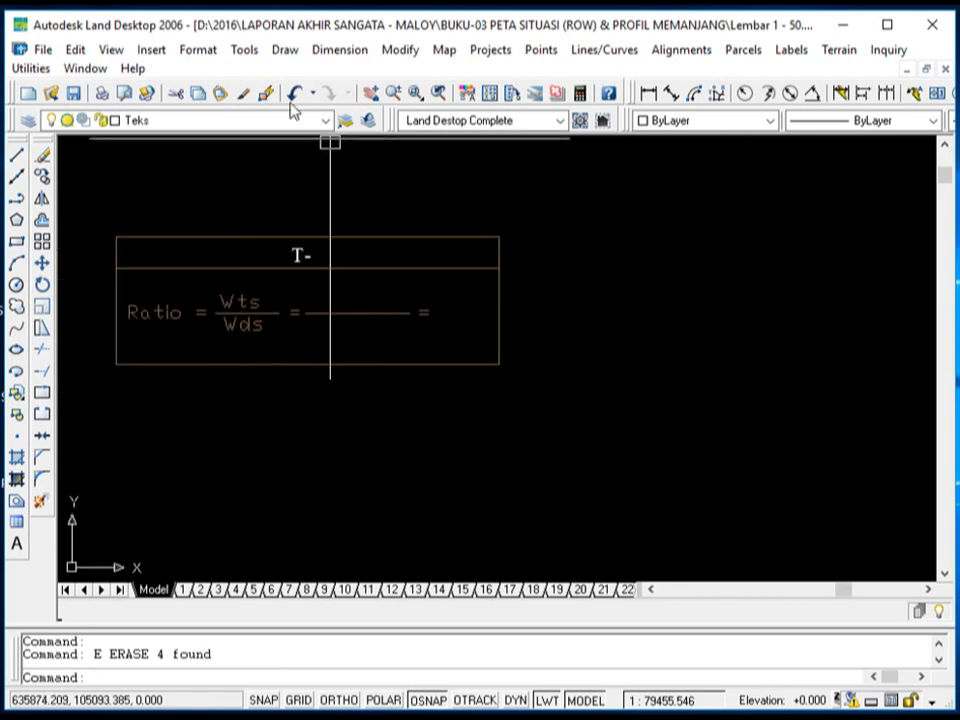
{"action": "left_click", "coordinate": [284, 49]}
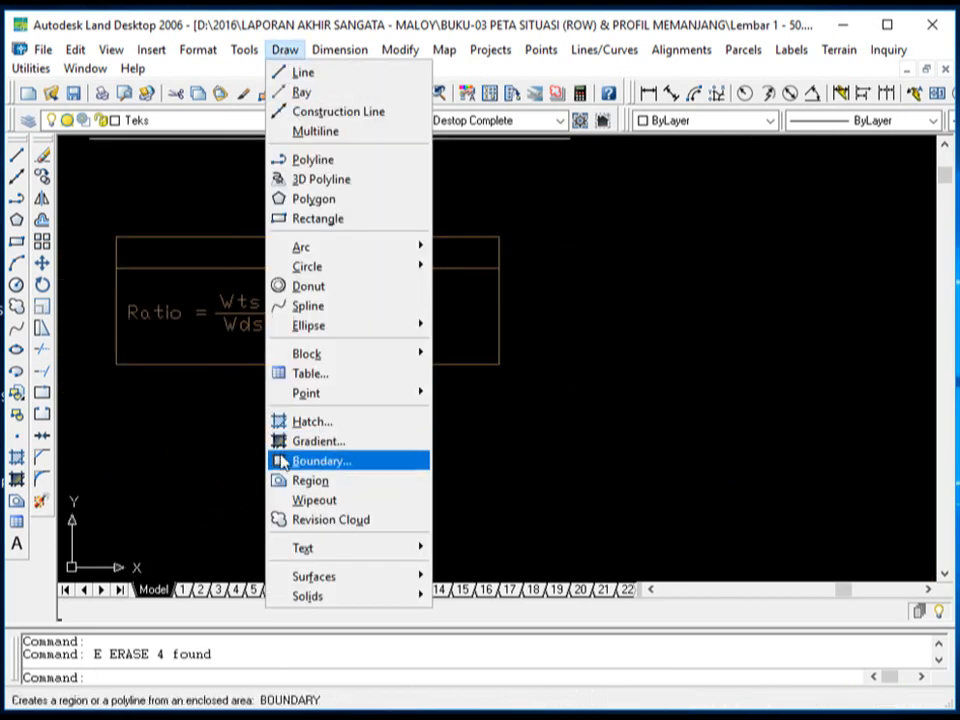
{"action": "mouse_move", "coordinate": [418, 352]}
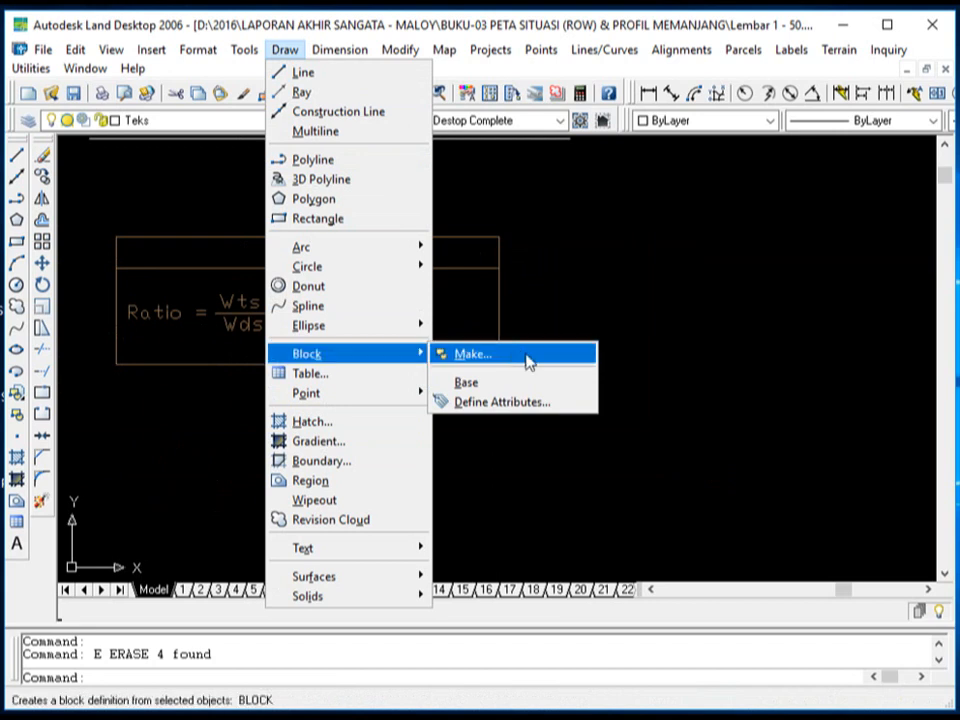
{"action": "left_click", "coordinate": [530, 410]}
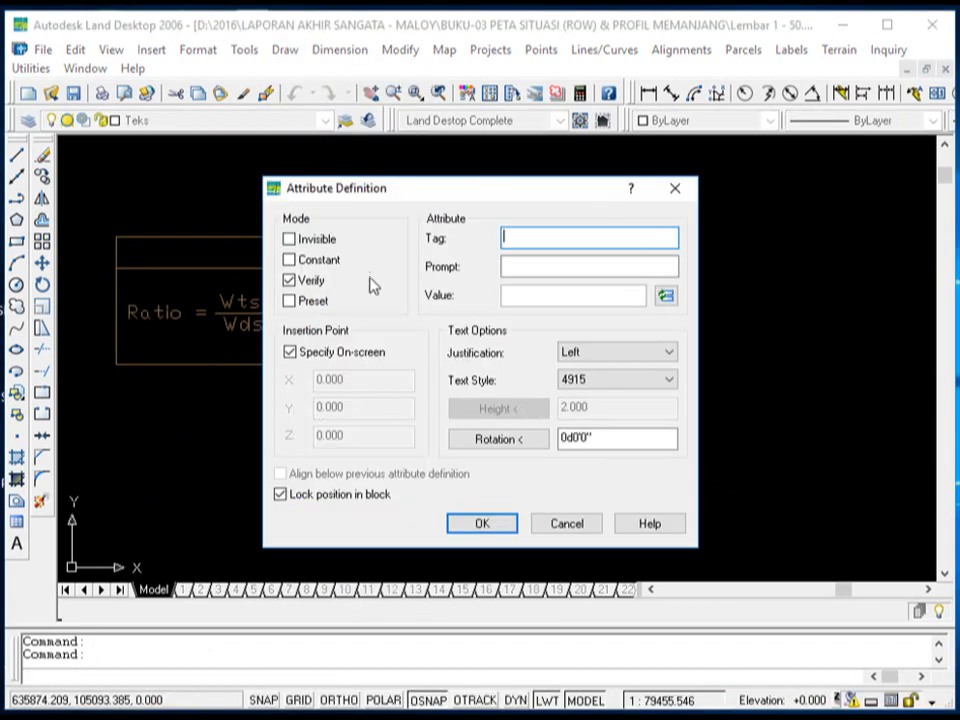
{"action": "left_click", "coordinate": [325, 260]}
{"action": "left_click", "coordinate": [322, 240]}
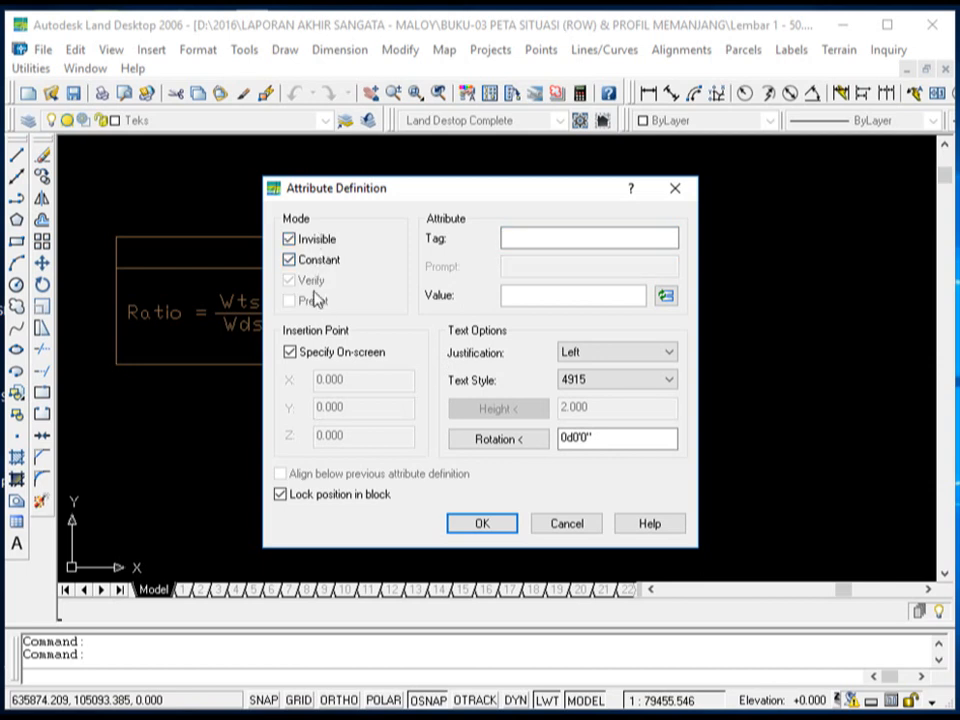
{"action": "left_click", "coordinate": [325, 258]}
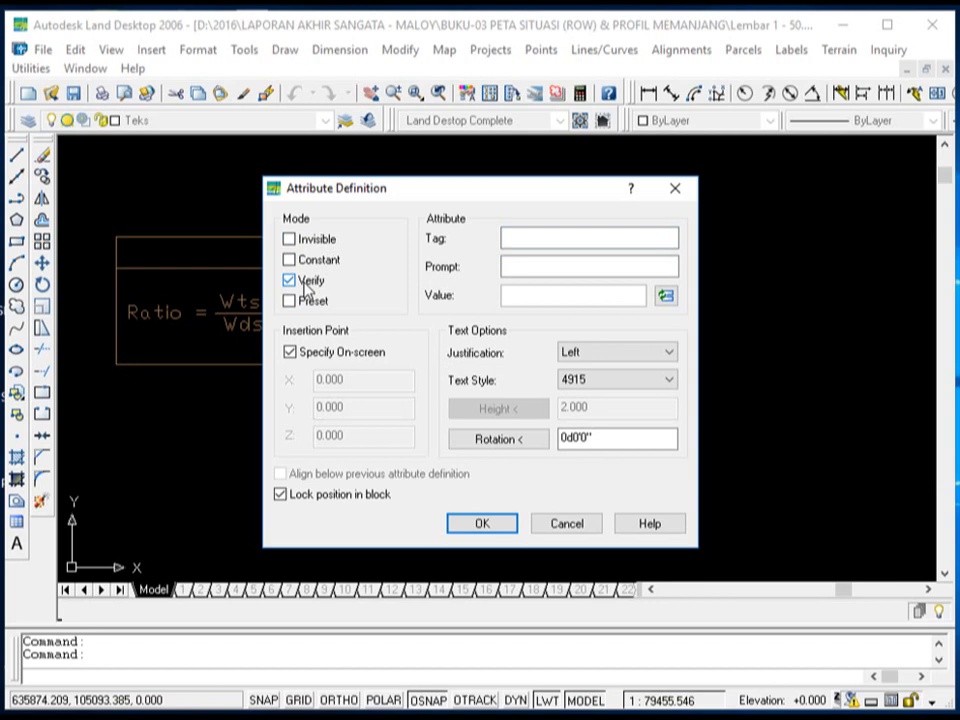
- Give the attribute the tag TOWER, the prompt "Input No TWR" and the default value 85
{"action": "left_click", "coordinate": [508, 238]}
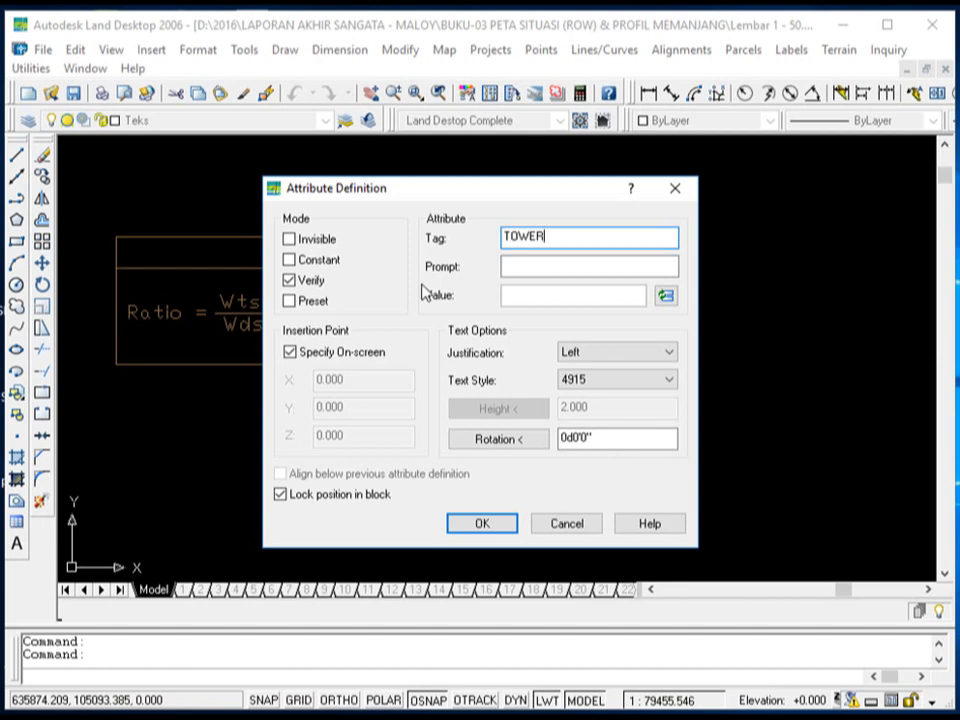
{"action": "left_click", "coordinate": [531, 266]}
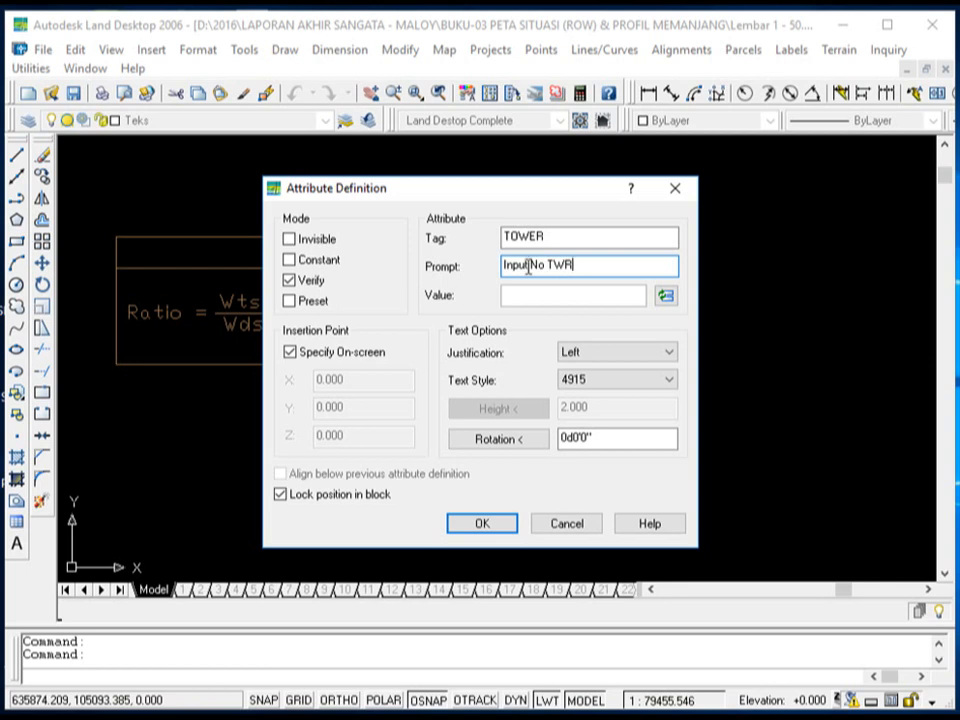
{"action": "left_click", "coordinate": [535, 298]}
{"action": "left_click_drag", "start_coordinate": [405, 190], "coordinate": [559, 193]}
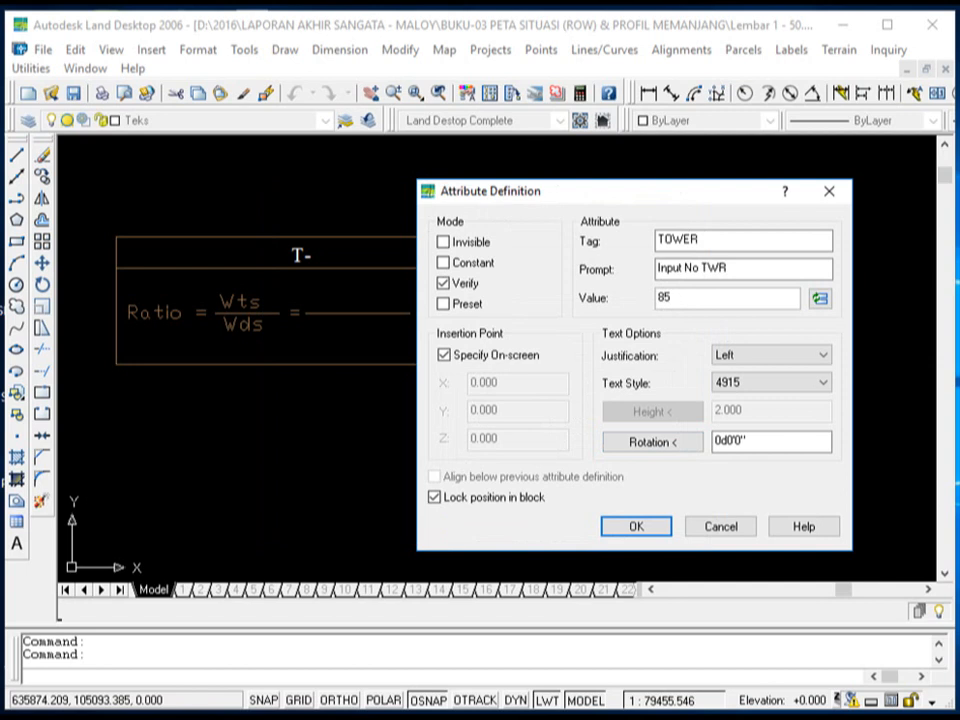
- Use Left justification and text style 4915 for the TOWER attribute
{"action": "left_click", "coordinate": [830, 356]}
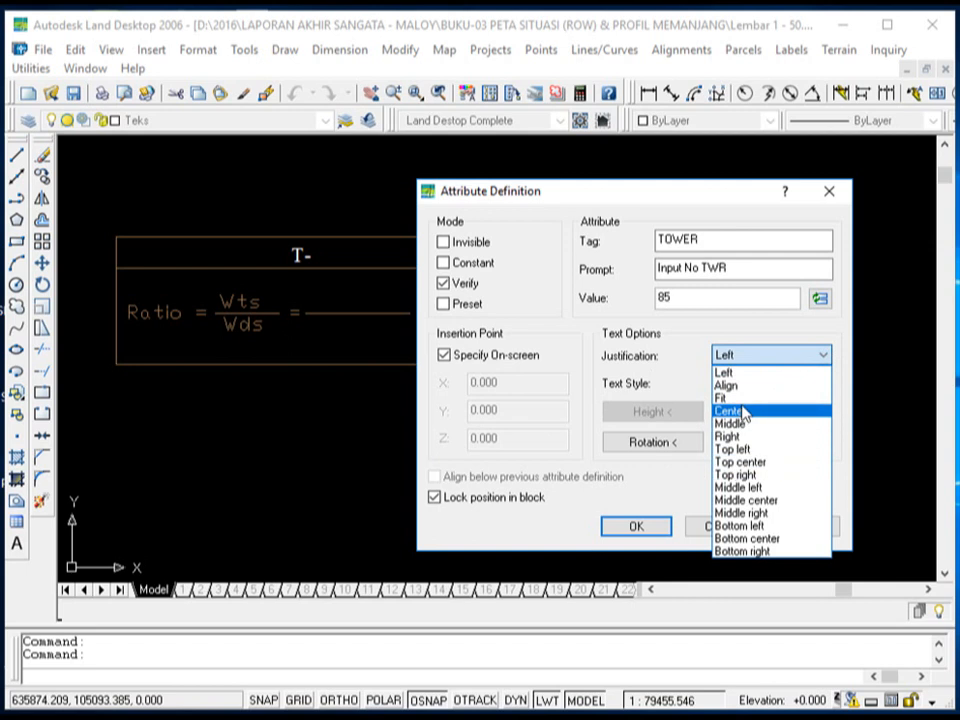
{"action": "left_click", "coordinate": [843, 344]}
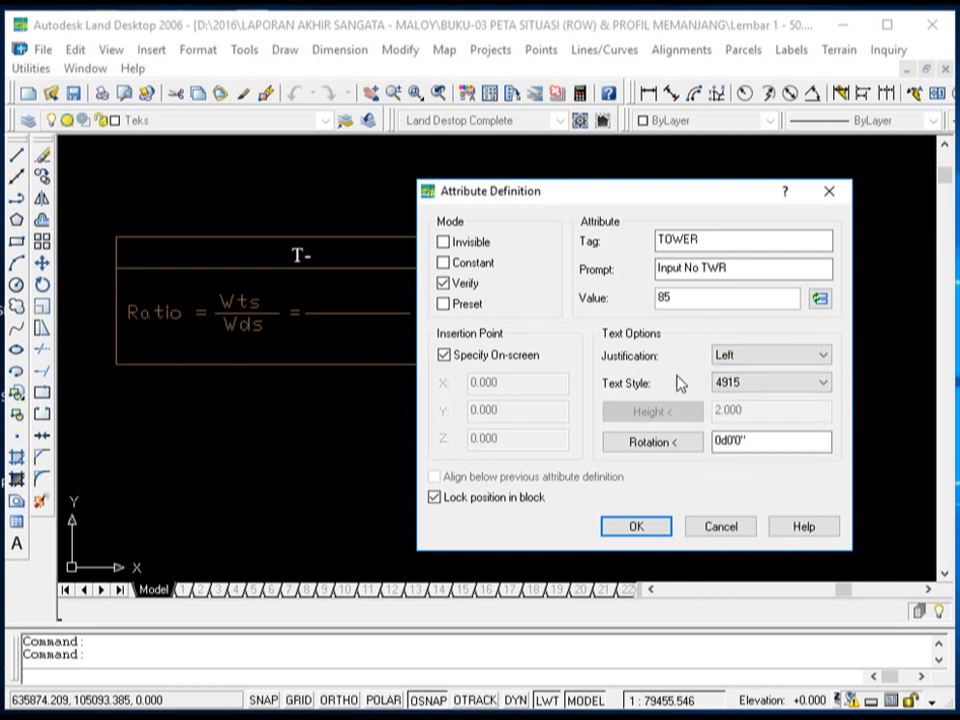
{"action": "left_click", "coordinate": [822, 388]}
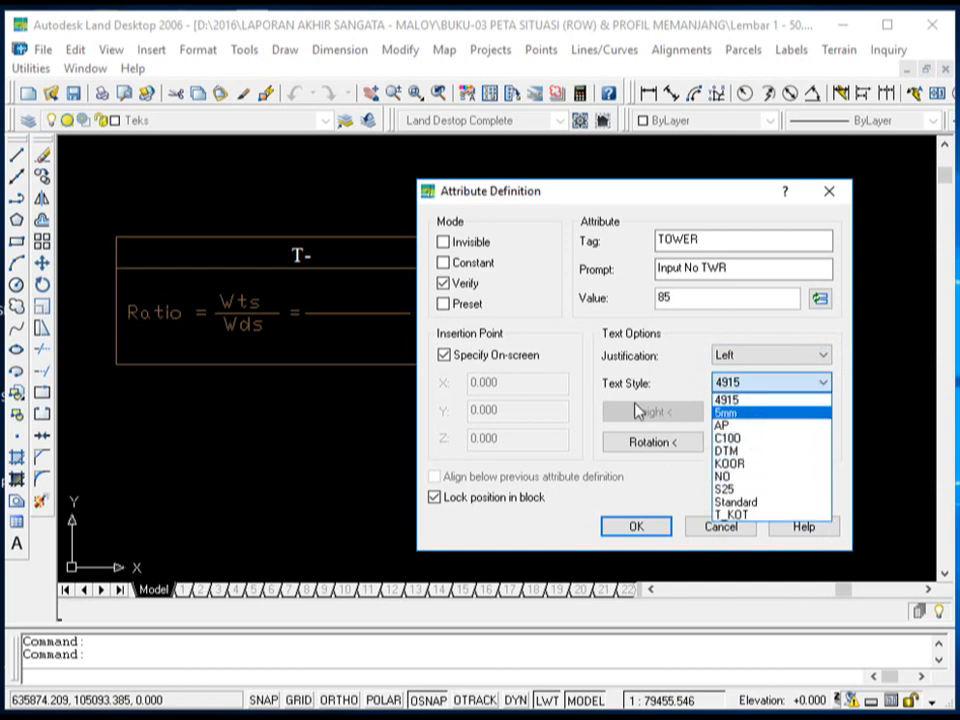
{"action": "left_click", "coordinate": [745, 401]}
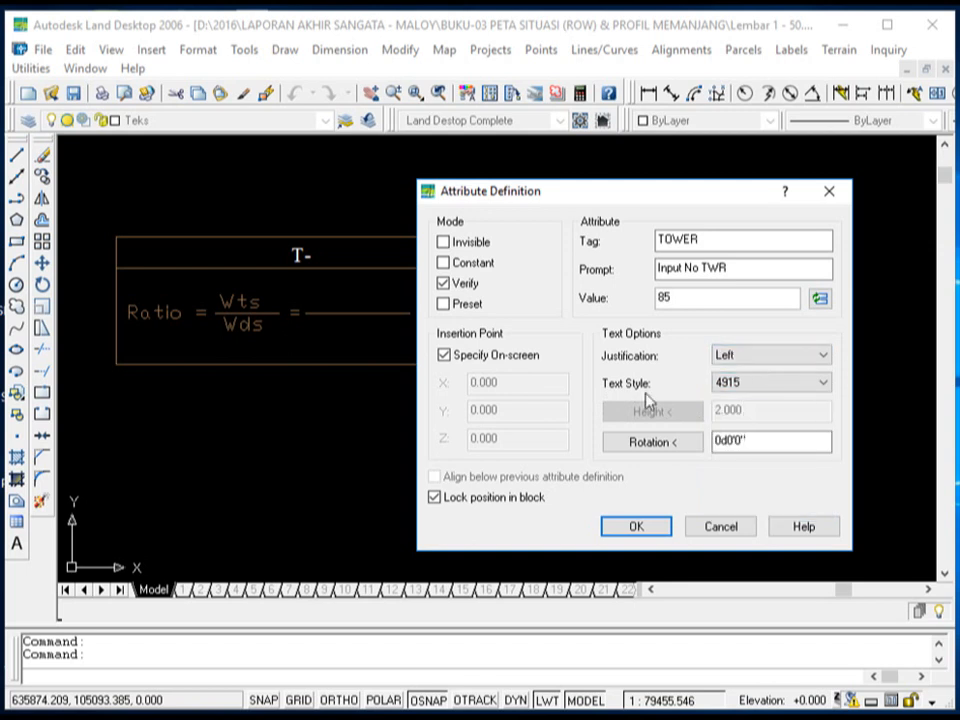
- Place the TOWER attribute directly after the "T-" text in the block's title row, aligned with its baseline
{"action": "left_click", "coordinate": [634, 527]}
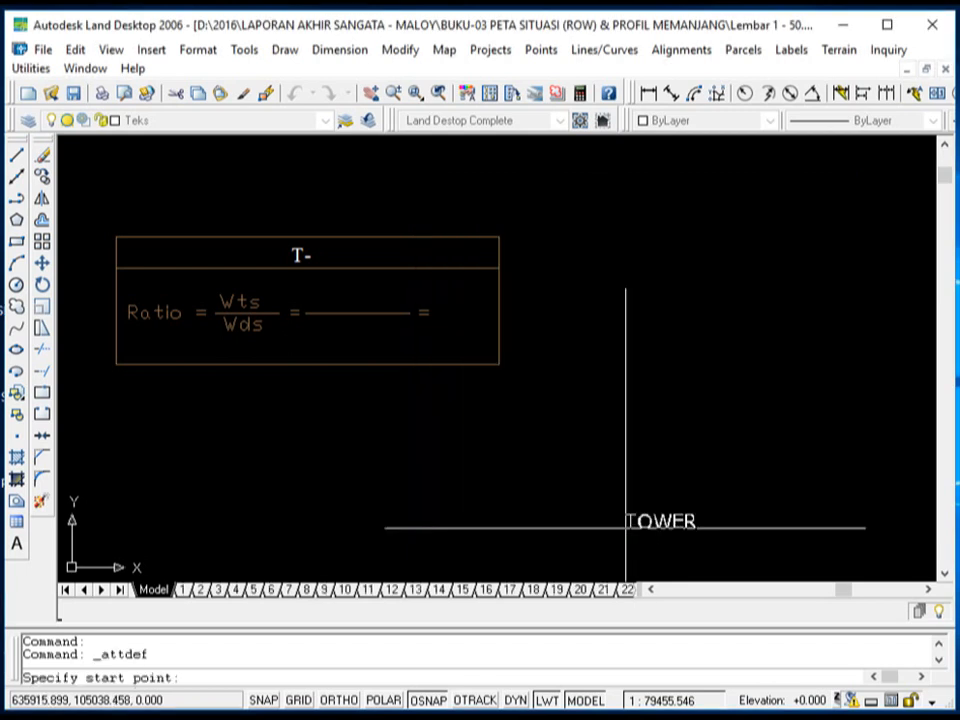
{"action": "scroll", "coordinate": [310, 268], "scroll_direction": "up", "scroll_amount": 5}
{"action": "scroll", "coordinate": [311, 275], "scroll_direction": "down", "scroll_amount": 2}
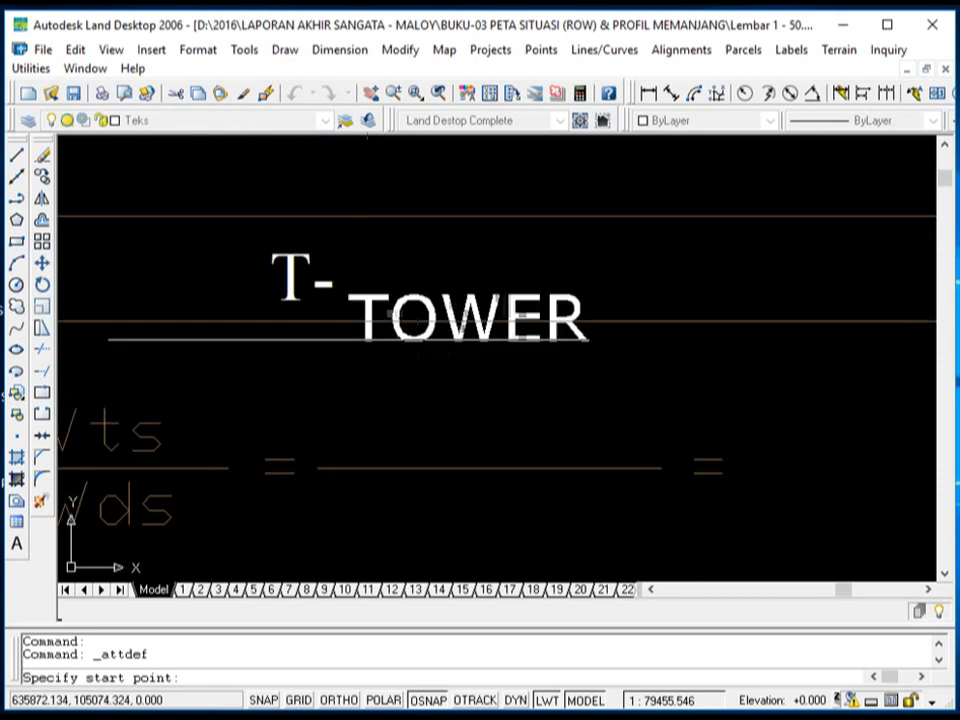
{"action": "scroll", "coordinate": [328, 295], "scroll_direction": "up", "scroll_amount": 5}
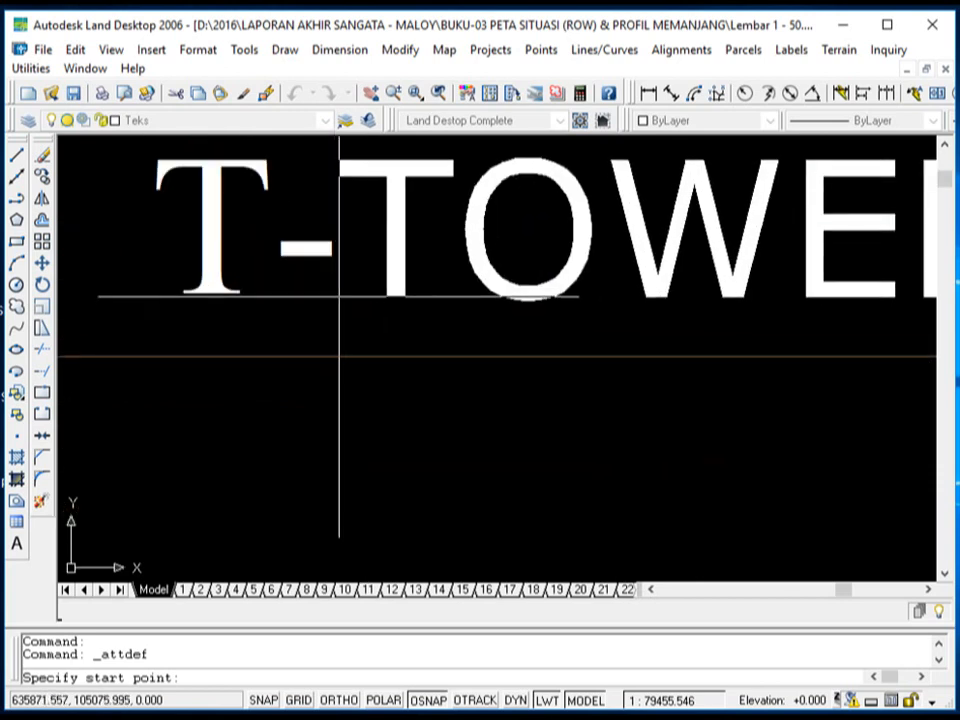
{"action": "scroll", "coordinate": [375, 279], "scroll_direction": "down", "scroll_amount": 5}
{"action": "scroll", "coordinate": [381, 274], "scroll_direction": "up", "scroll_amount": 3}
{"action": "scroll", "coordinate": [460, 260], "scroll_direction": "down", "scroll_amount": 4}
{"action": "scroll", "coordinate": [476, 268], "scroll_direction": "down", "scroll_amount": 2}
{"action": "scroll", "coordinate": [461, 268], "scroll_direction": "up", "scroll_amount": 6}
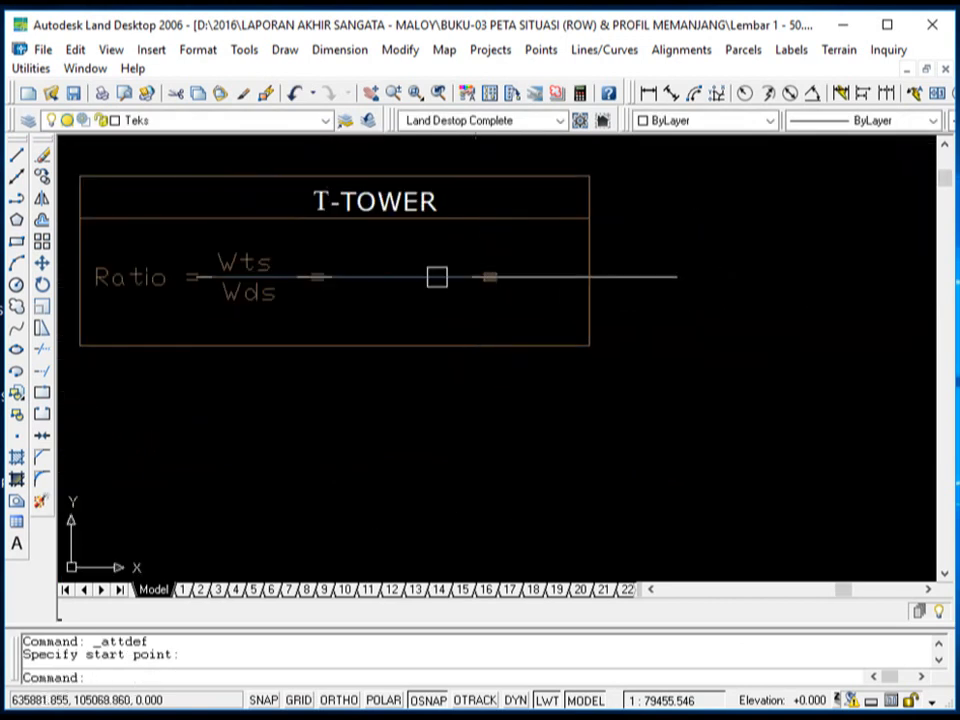
- Start another attribute definition with the tag WTS, the prompt "Input WTS" and the default value 500.231
{"action": "scroll", "coordinate": [332, 332], "scroll_direction": "down", "scroll_amount": 4}
{"action": "scroll", "coordinate": [336, 315], "scroll_direction": "up", "scroll_amount": 3}
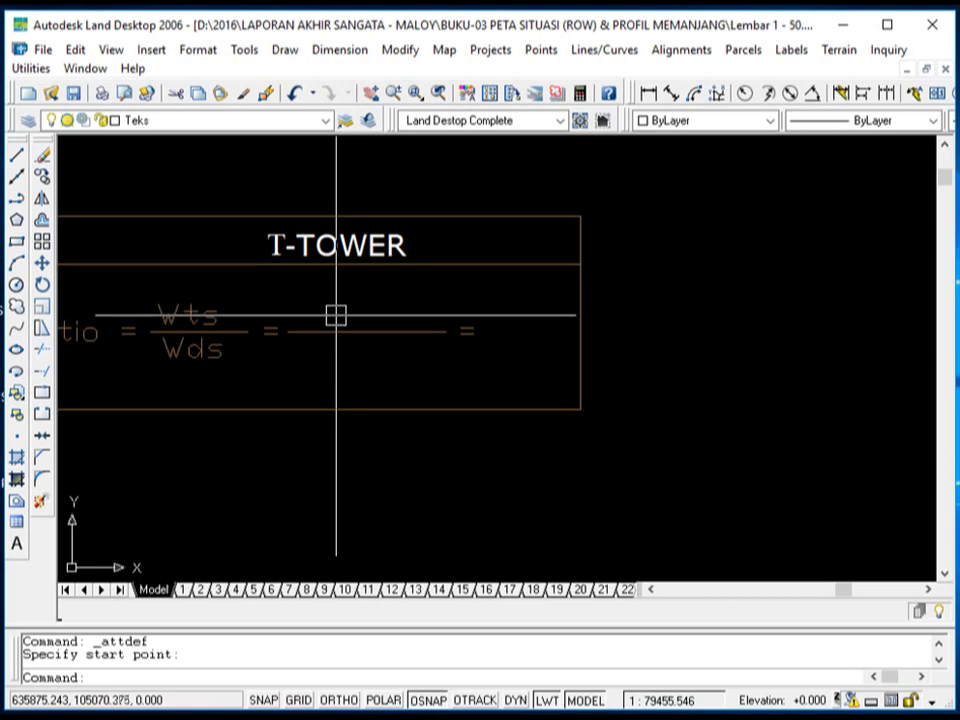
{"action": "scroll", "coordinate": [204, 343], "scroll_direction": "up", "scroll_amount": 2}
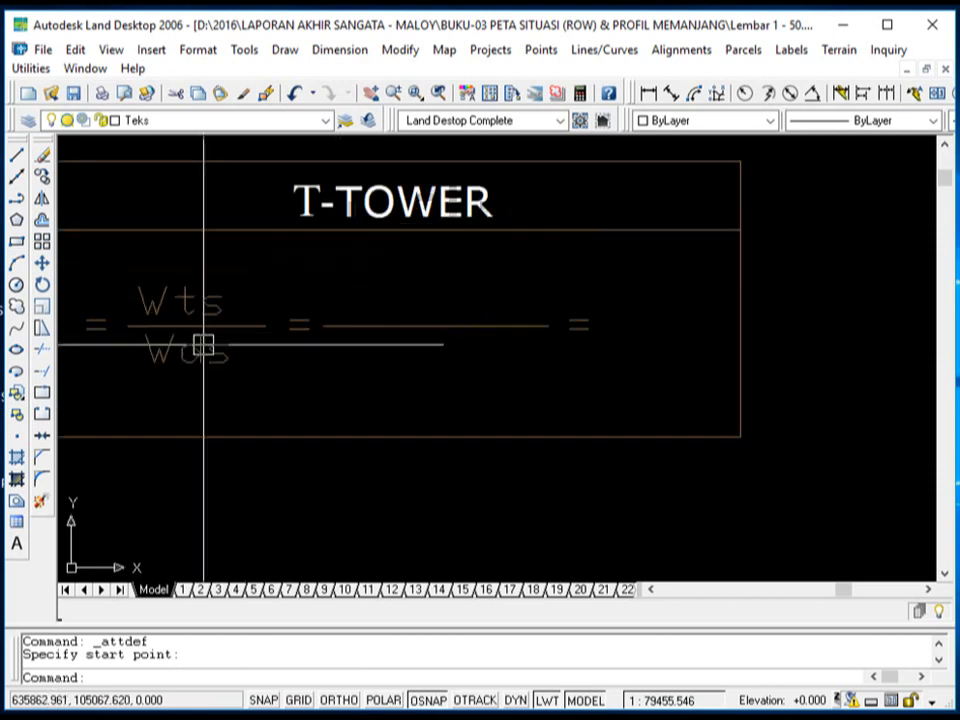
{"action": "scroll", "coordinate": [300, 365], "scroll_direction": "down", "scroll_amount": 3}
{"action": "scroll", "coordinate": [306, 375], "scroll_direction": "up", "scroll_amount": 3}
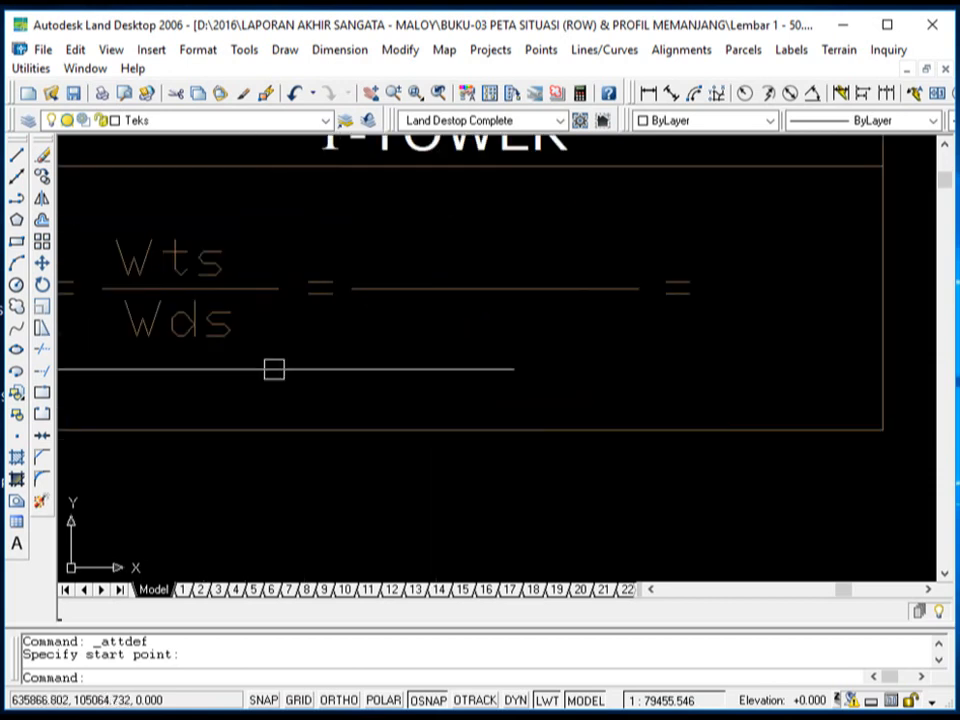
{"action": "scroll", "coordinate": [270, 373], "scroll_direction": "down", "scroll_amount": 2}
{"action": "scroll", "coordinate": [277, 364], "scroll_direction": "up", "scroll_amount": 2}
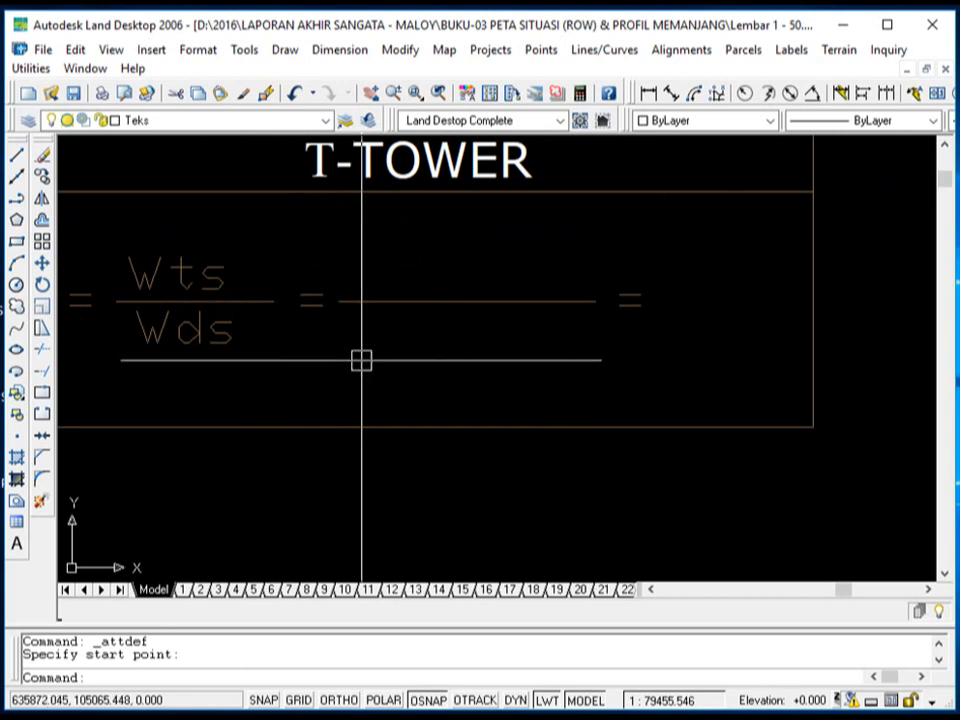
{"action": "key", "text": "Return"}
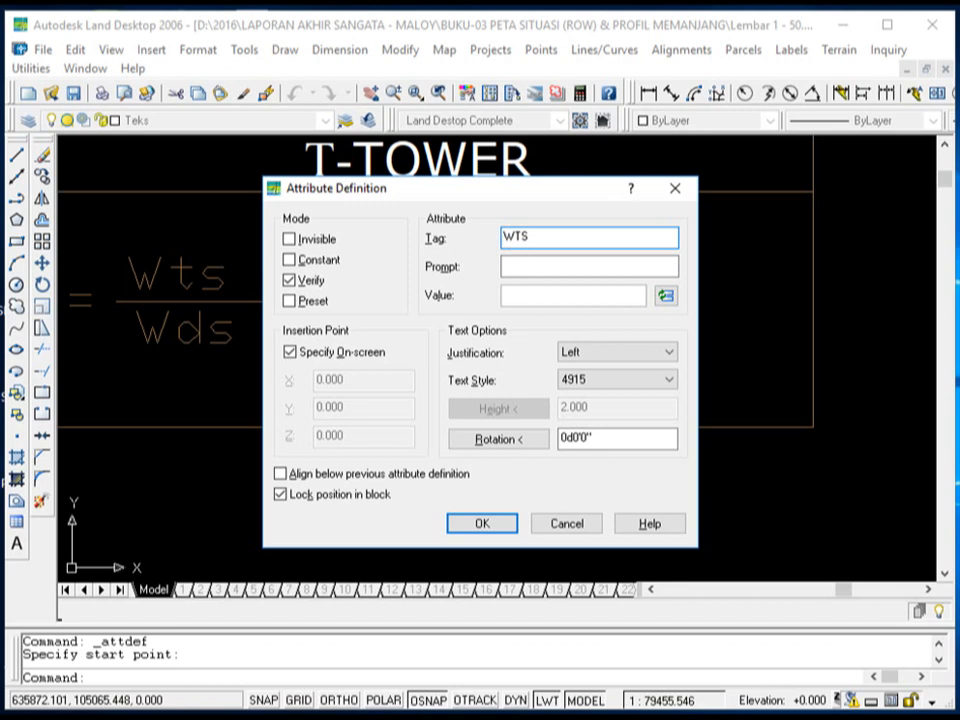
{"action": "type", "text": "WTS"}
{"action": "left_click", "coordinate": [568, 270]}
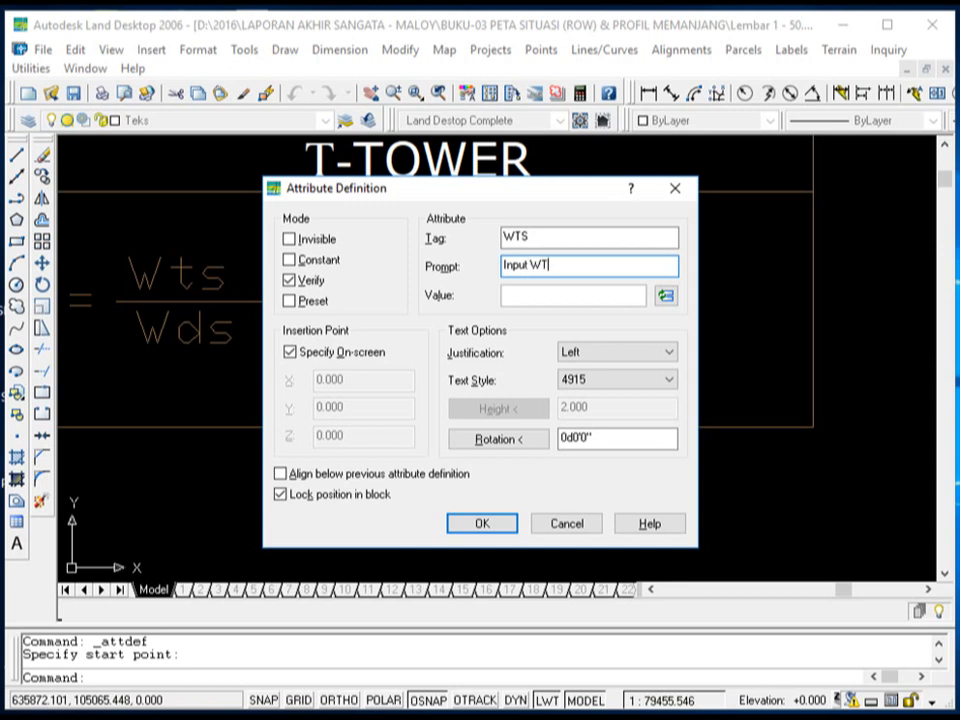
{"action": "left_click", "coordinate": [533, 295]}
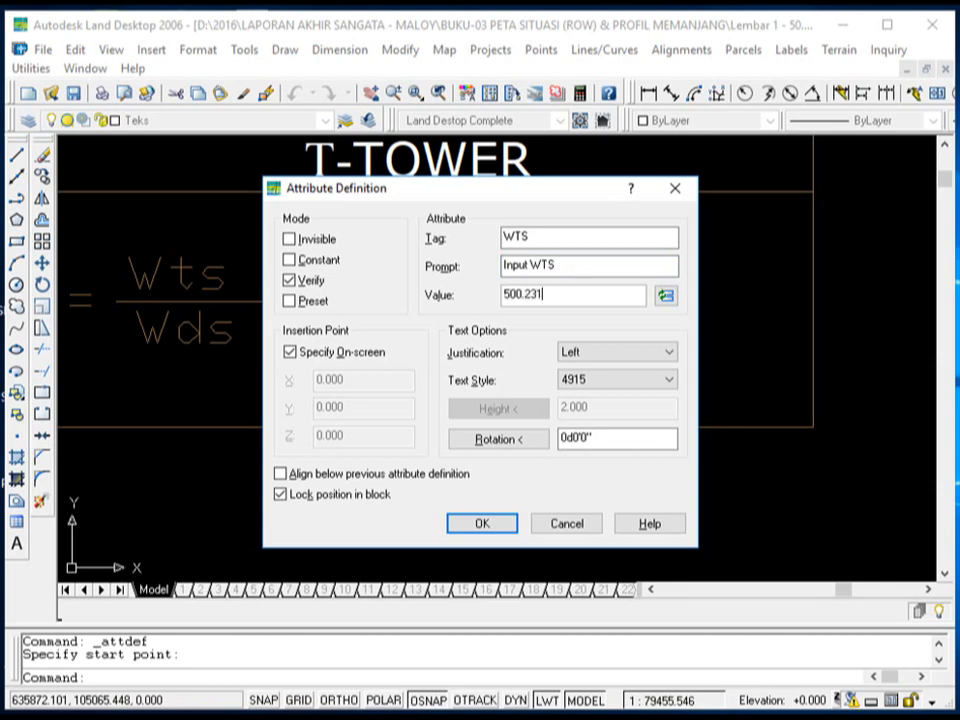
- Use the Standard text style with a height of 2.000 for the WTS attribute
{"action": "left_click", "coordinate": [668, 380]}
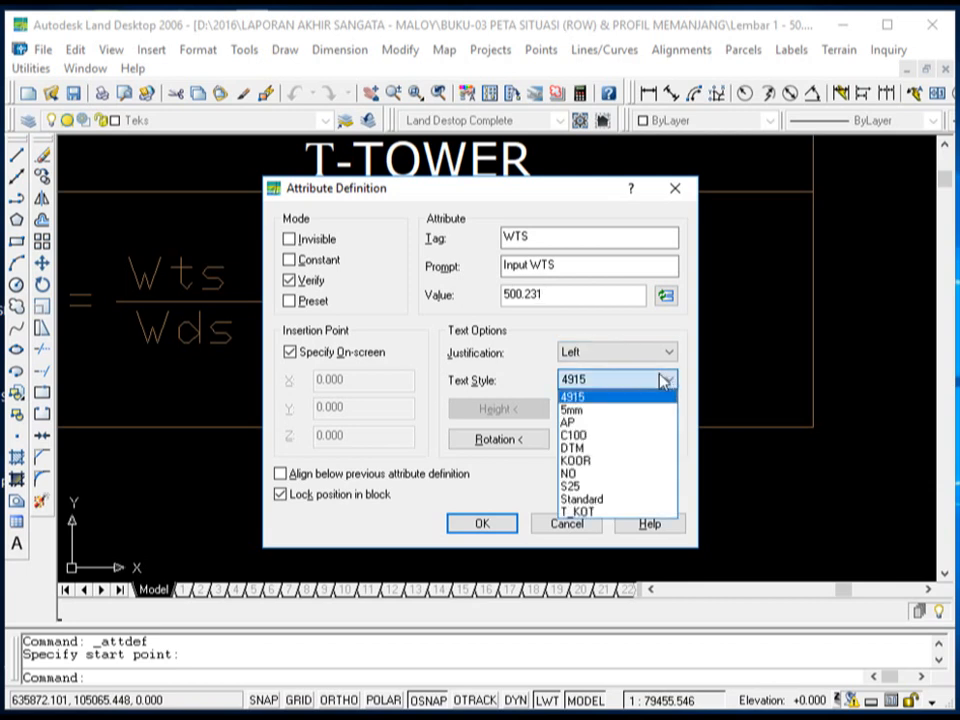
{"action": "left_click", "coordinate": [611, 502]}
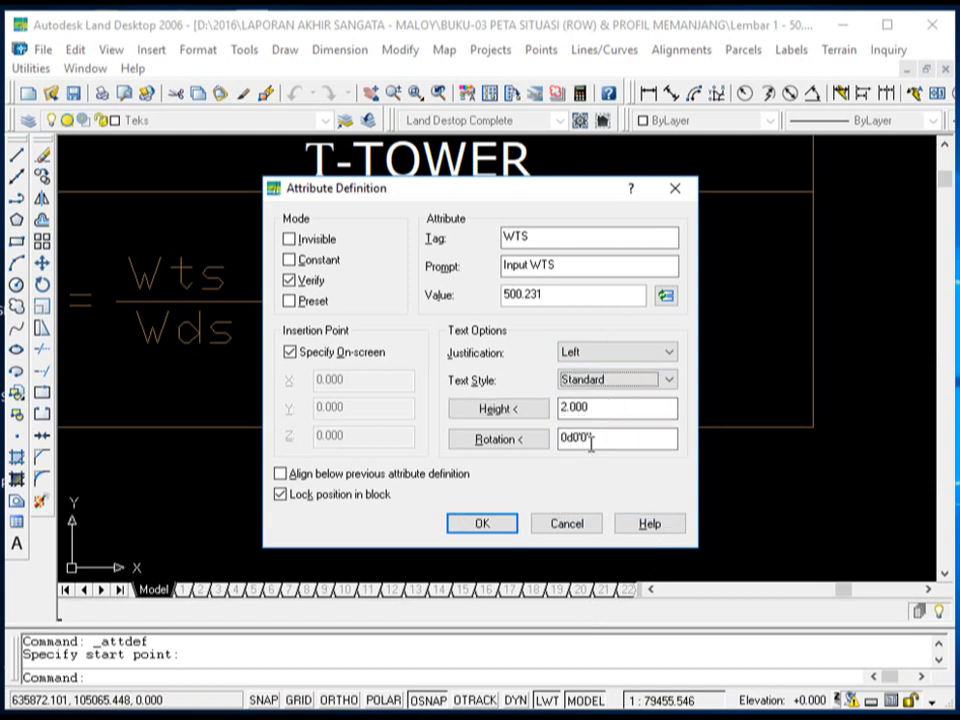
{"action": "left_click_drag", "start_coordinate": [596, 407], "coordinate": [557, 407]}
{"action": "left_click", "coordinate": [626, 409]}
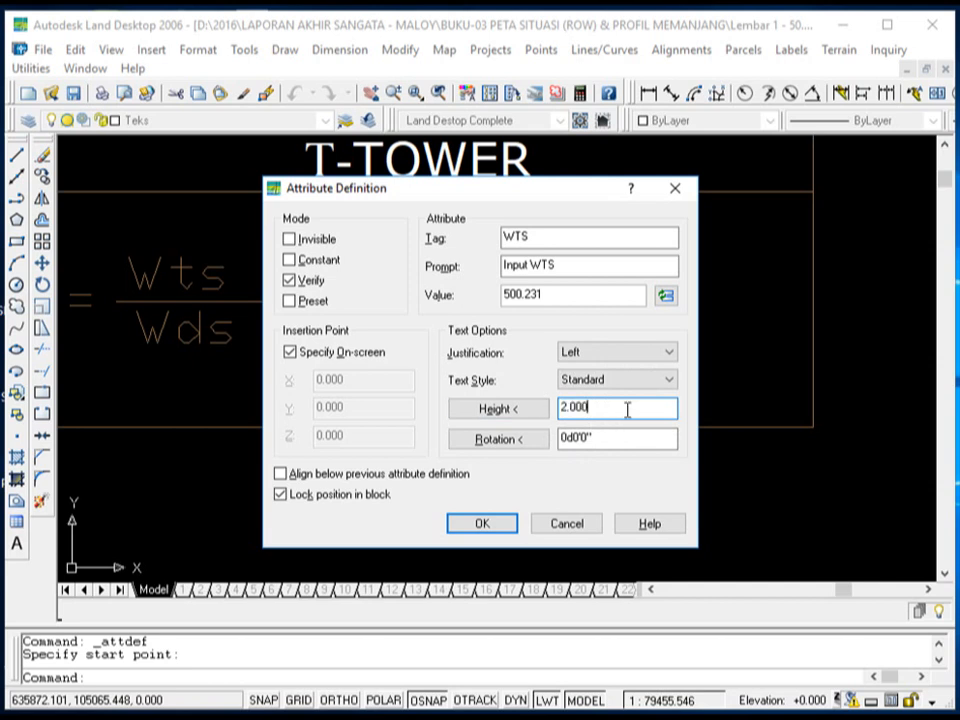
- Place the WTS attribute just above the empty fraction line, near its left end
{"action": "left_click", "coordinate": [488, 532]}
{"action": "scroll", "coordinate": [361, 277], "scroll_direction": "up", "scroll_amount": 6}
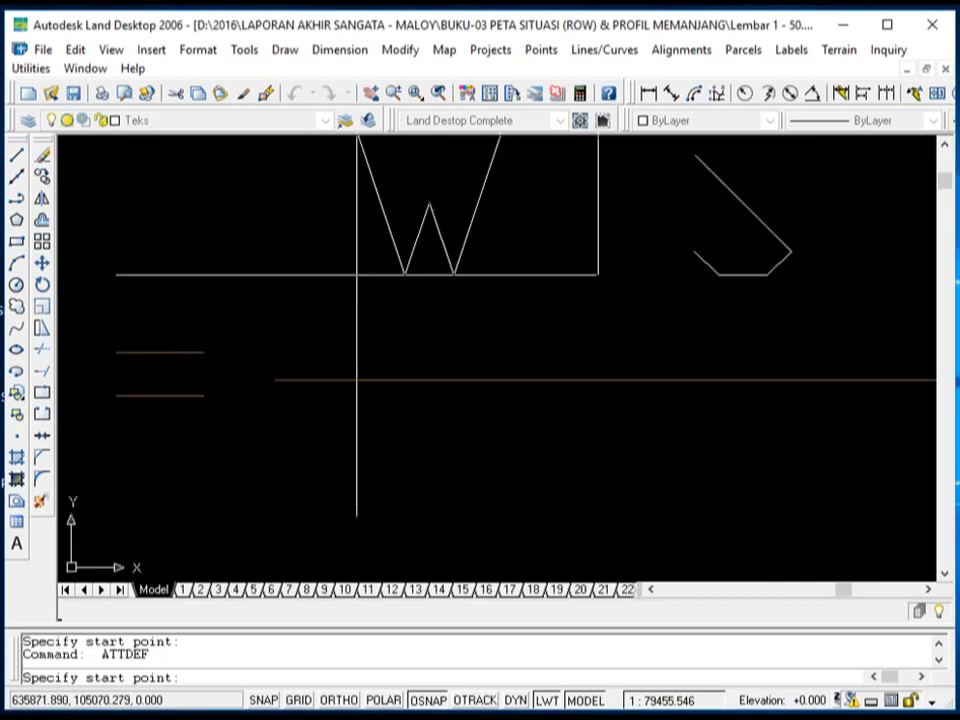
{"action": "scroll", "coordinate": [540, 330], "scroll_direction": "up", "scroll_amount": 5}
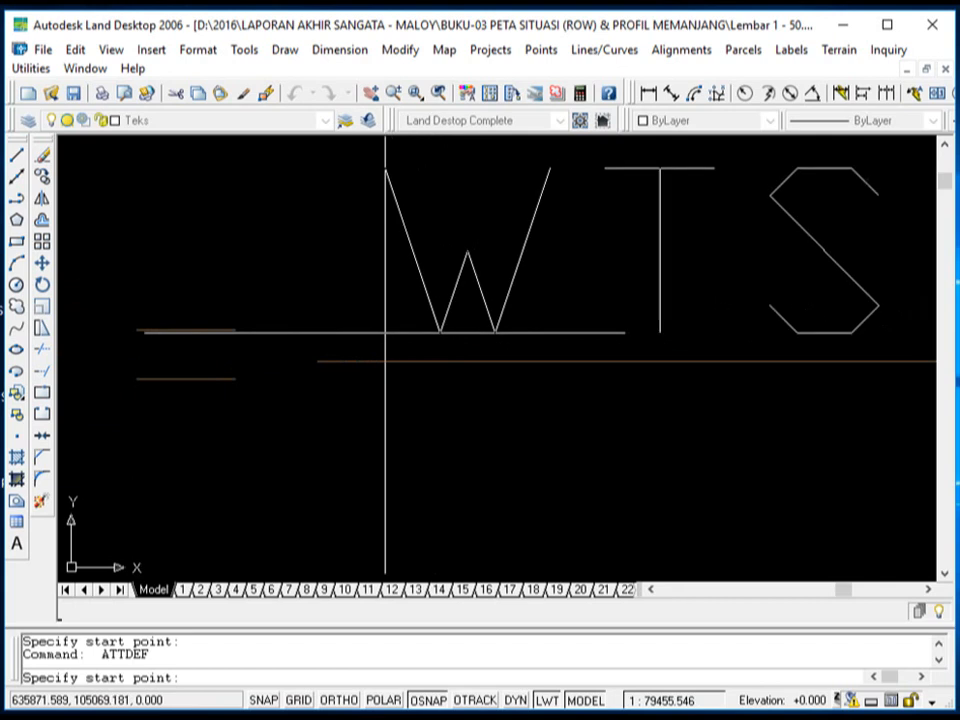
{"action": "left_click", "coordinate": [386, 330]}
{"action": "scroll", "coordinate": [370, 305], "scroll_direction": "down", "scroll_amount": 5}
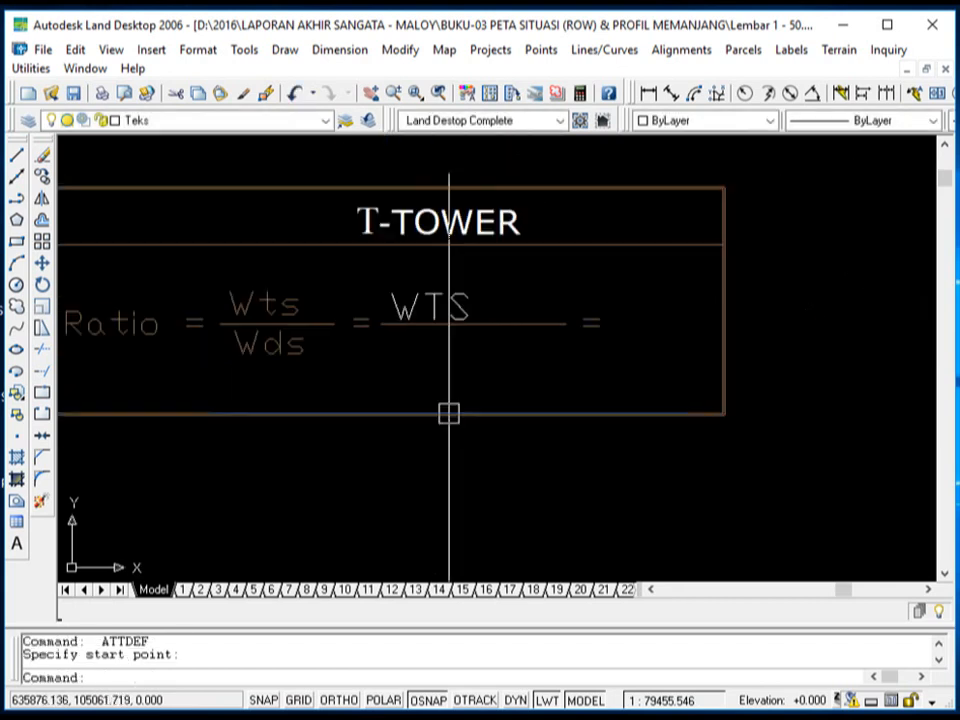
- Define a further attribute with the tag WDS, prompt "Input WDS", default value 491.234 and Standard text style
{"action": "scroll", "coordinate": [321, 386], "scroll_direction": "up", "scroll_amount": 2}
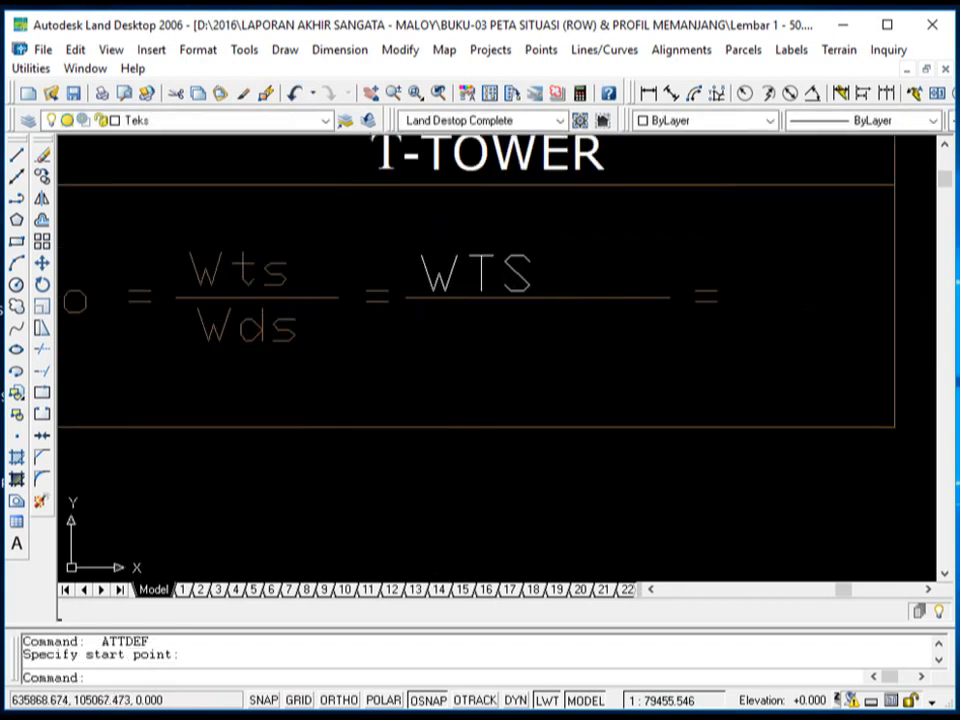
{"action": "left_click", "coordinate": [284, 50]}
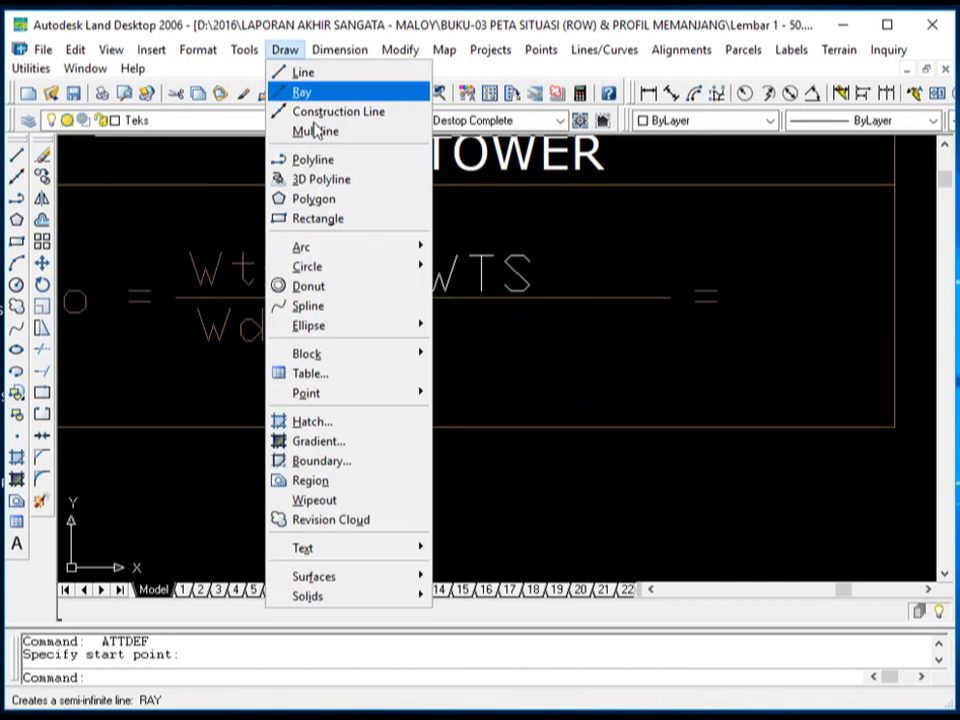
{"action": "mouse_move", "coordinate": [359, 358]}
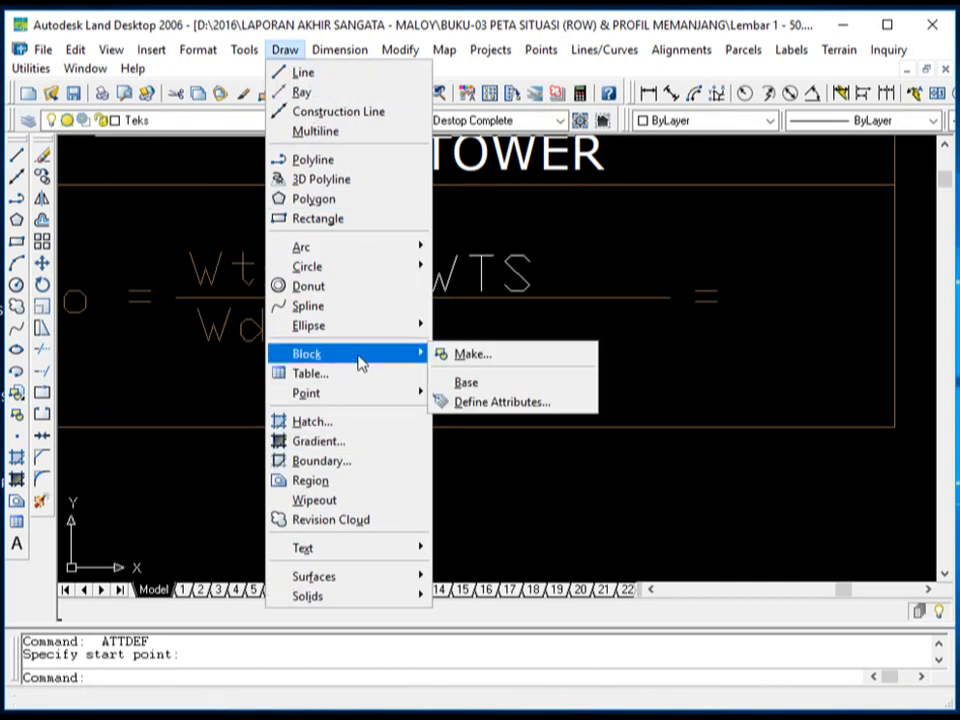
{"action": "left_click", "coordinate": [502, 403]}
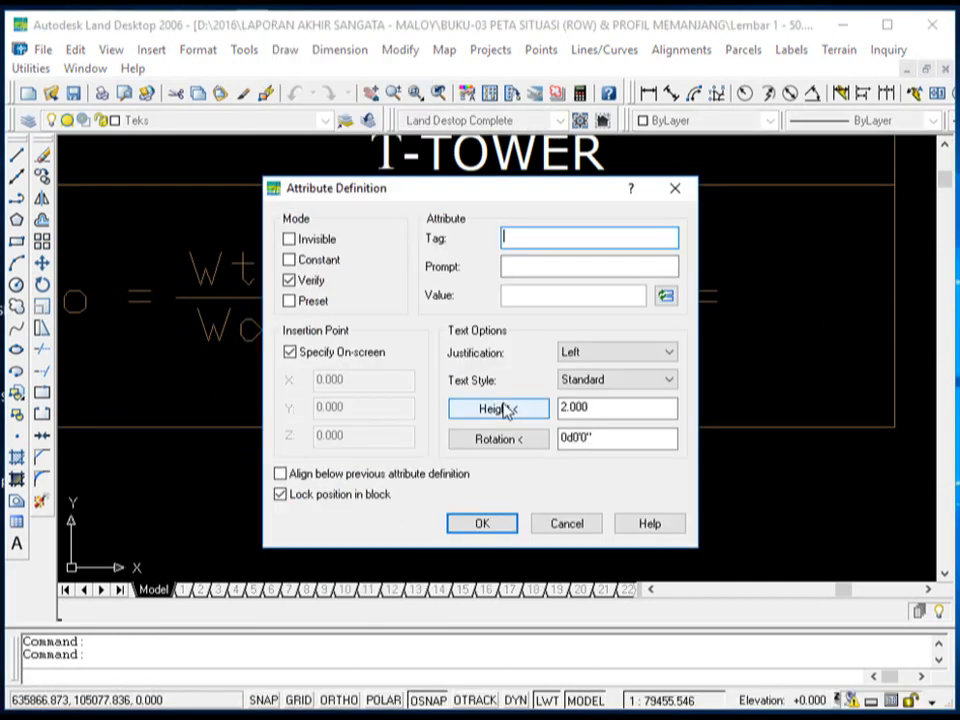
{"action": "left_click_drag", "start_coordinate": [502, 192], "coordinate": [613, 267]}
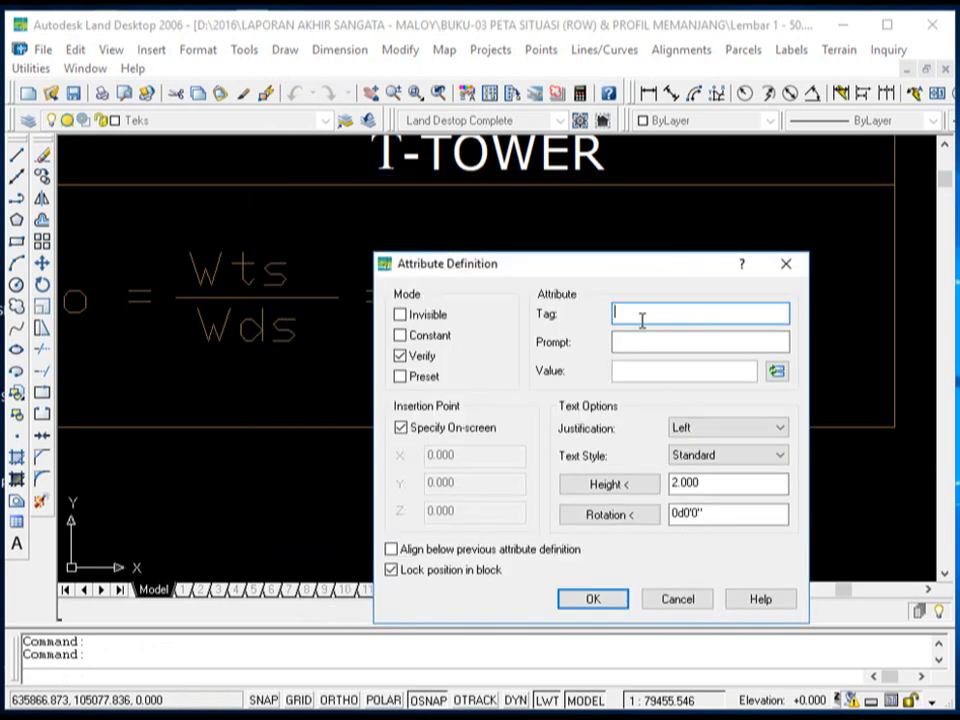
{"action": "type", "text": "WDS"}
{"action": "left_click", "coordinate": [639, 342]}
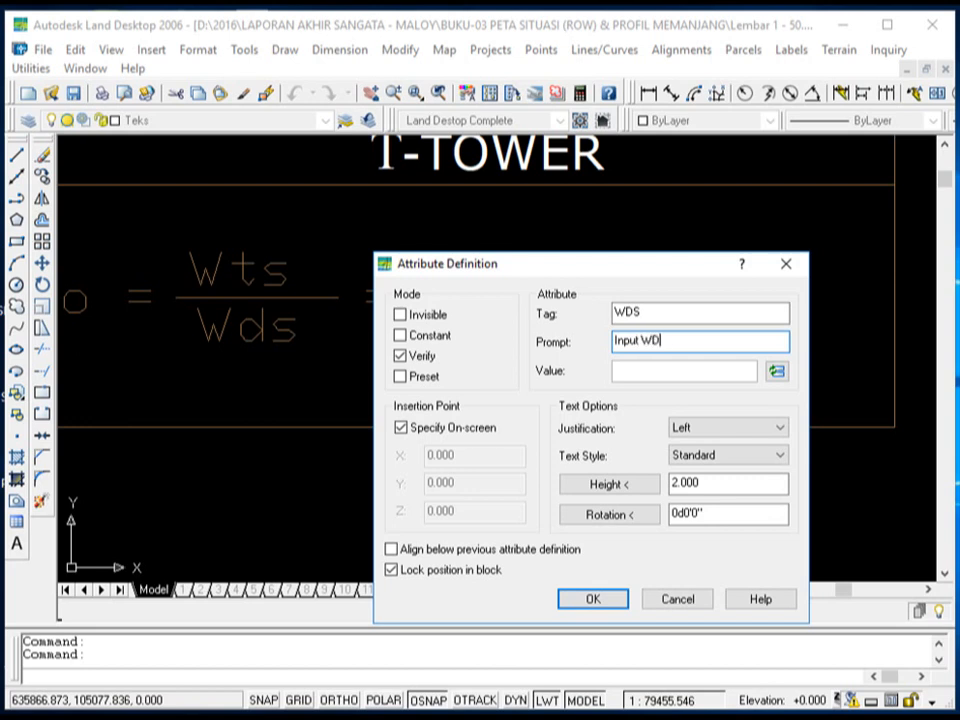
{"action": "left_click", "coordinate": [653, 371]}
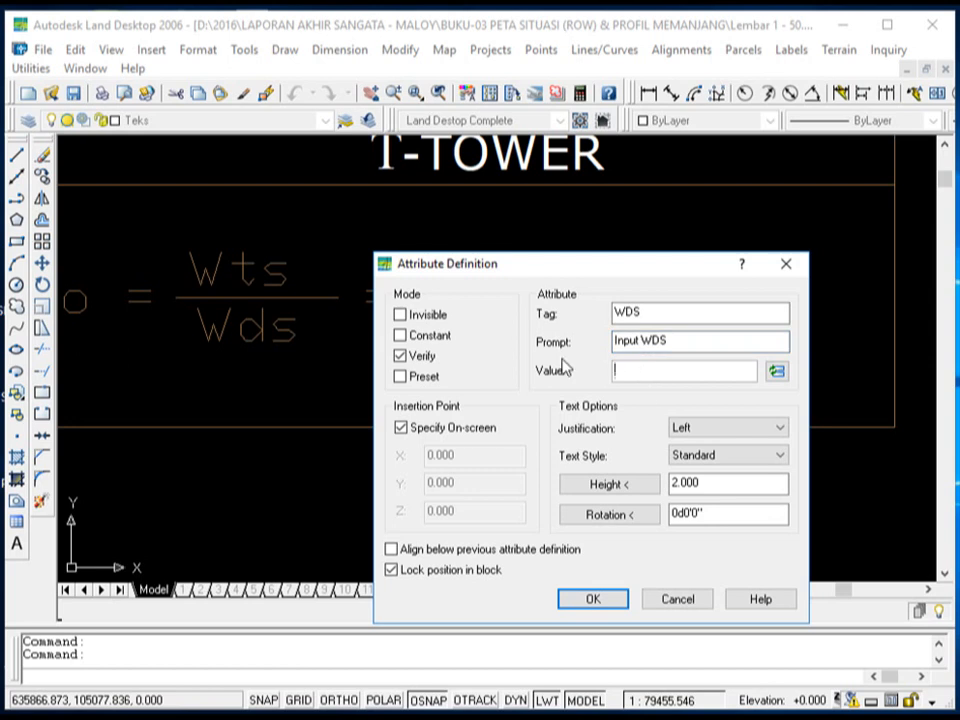
{"action": "type", "text": "491.234"}
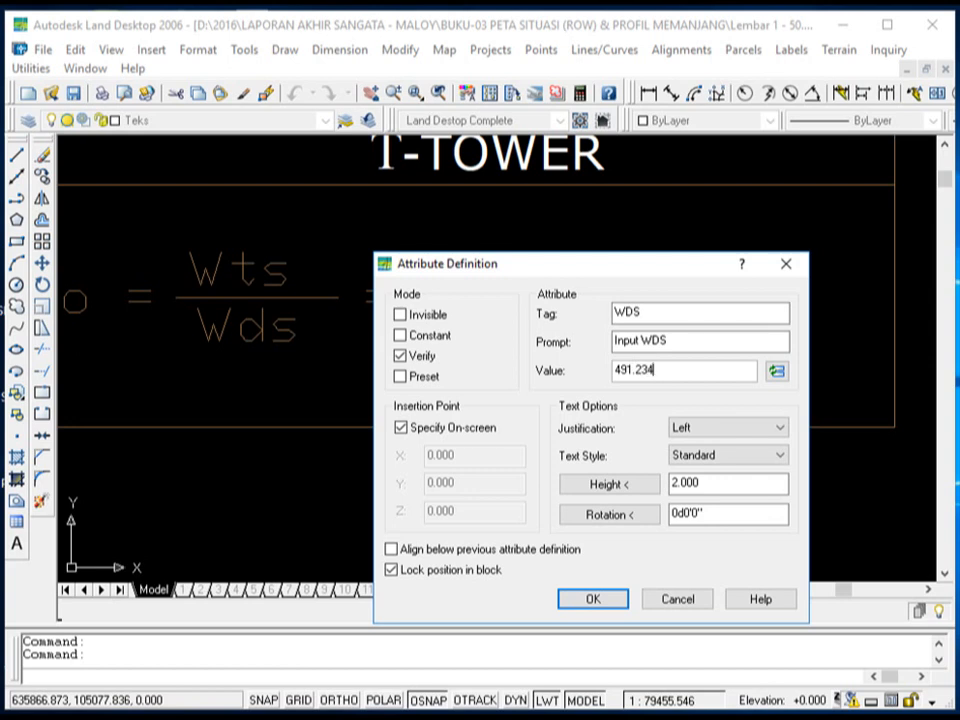
{"action": "left_click", "coordinate": [781, 455]}
{"action": "left_click", "coordinate": [756, 460]}
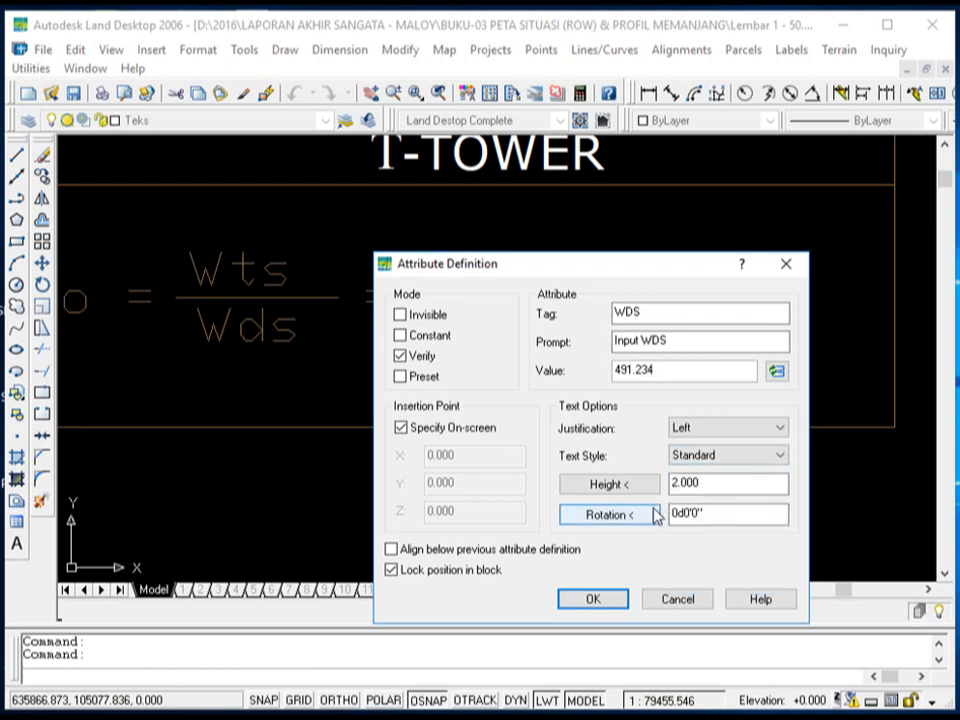
- Place the WDS attribute below the fraction line, left-aligned directly under WTS
{"action": "left_click", "coordinate": [585, 600]}
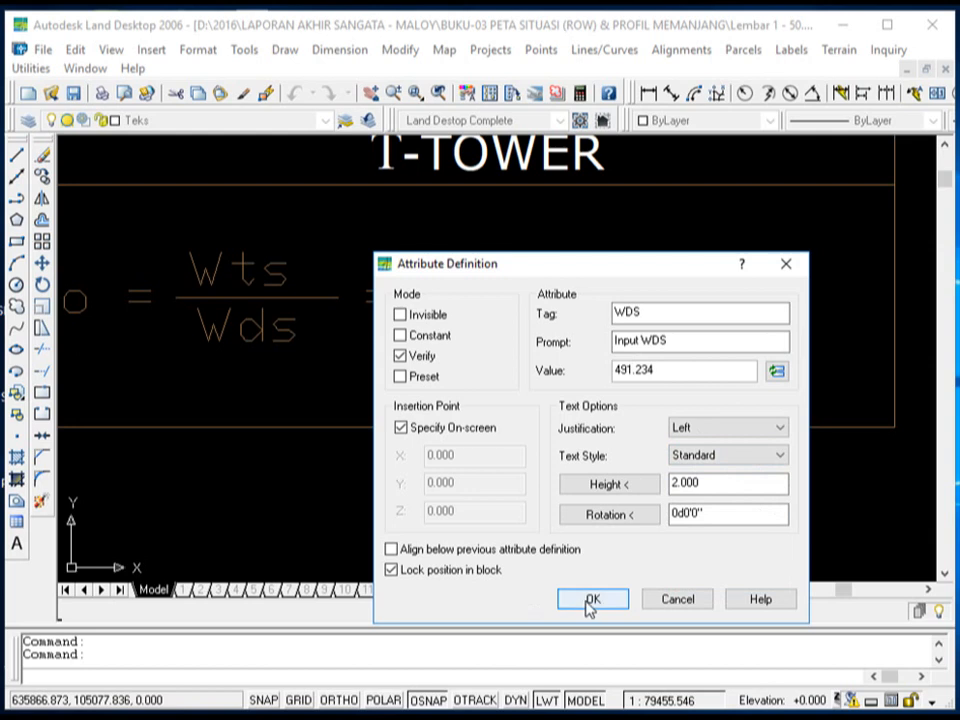
{"action": "left_click", "coordinate": [587, 608]}
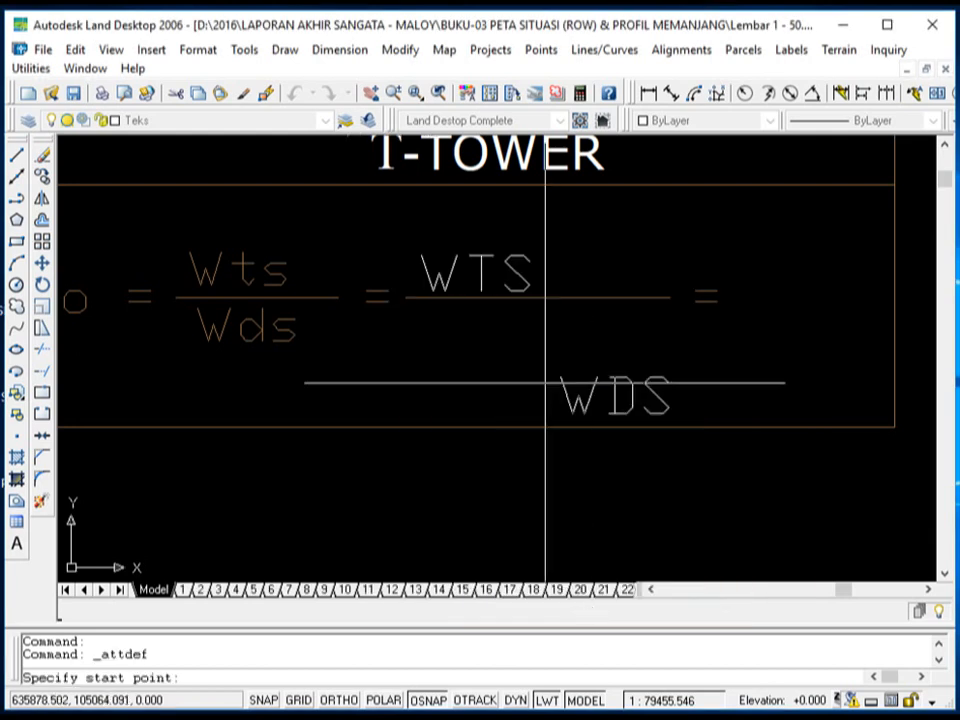
{"action": "scroll", "coordinate": [416, 301], "scroll_direction": "up", "scroll_amount": 2}
{"action": "scroll", "coordinate": [422, 295], "scroll_direction": "up", "scroll_amount": 1}
{"action": "scroll", "coordinate": [311, 279], "scroll_direction": "down", "scroll_amount": 2}
{"action": "scroll", "coordinate": [354, 340], "scroll_direction": "up", "scroll_amount": 2}
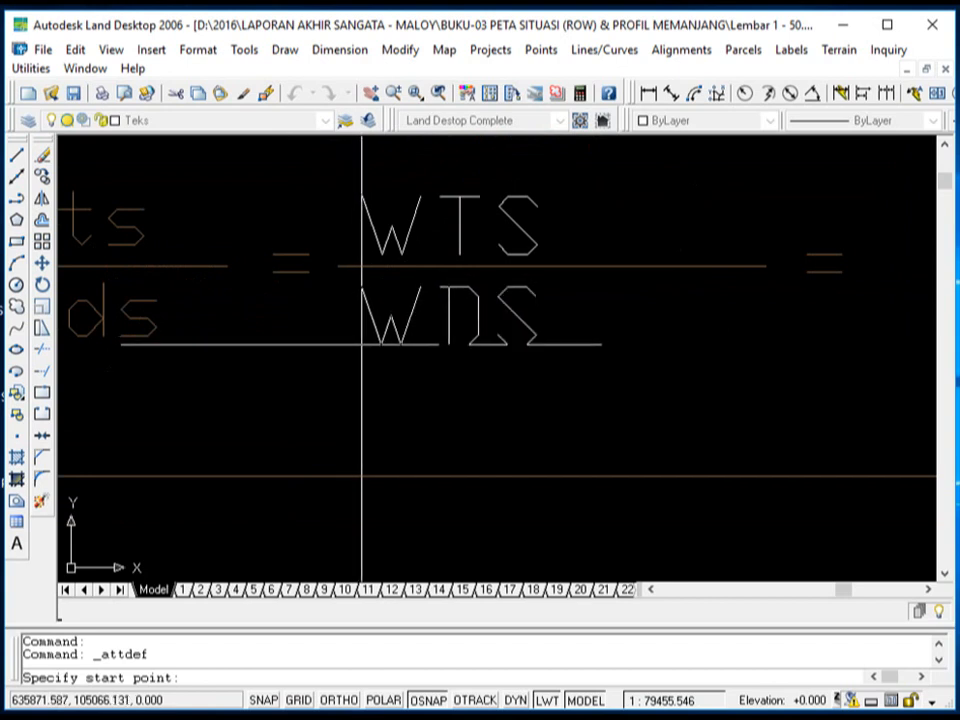
{"action": "left_click", "coordinate": [362, 345]}
{"action": "scroll", "coordinate": [313, 342], "scroll_direction": "down", "scroll_amount": 4}
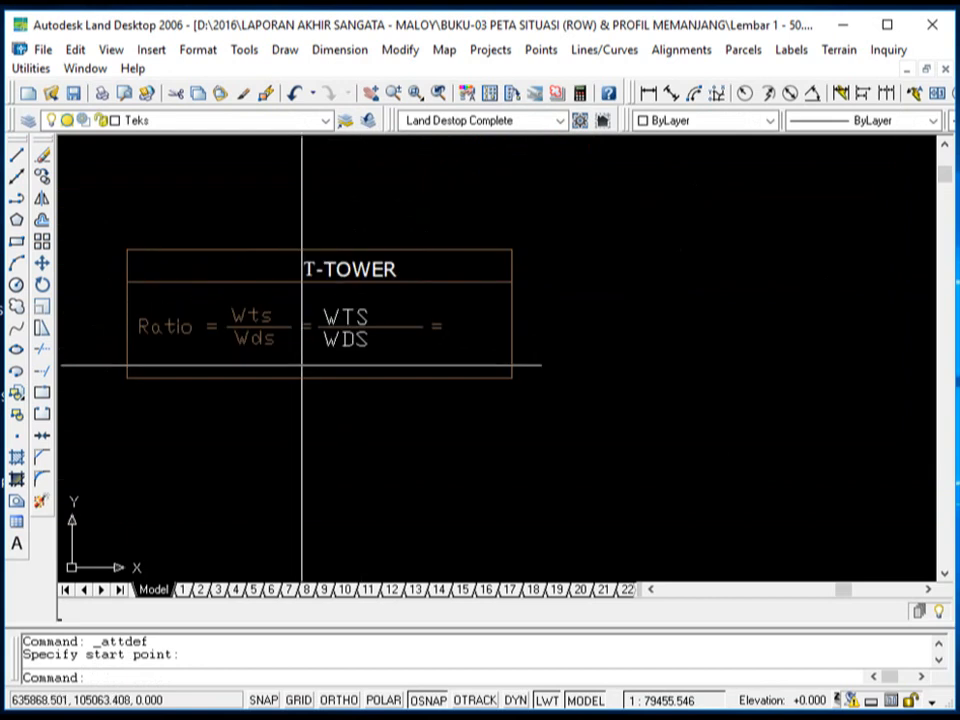
- Define a further attribute with the tag RATIO, prompt "Input Ratio" and default value 0.758
{"action": "scroll", "coordinate": [409, 317], "scroll_direction": "up", "scroll_amount": 2}
{"action": "scroll", "coordinate": [317, 343], "scroll_direction": "down", "scroll_amount": 2}
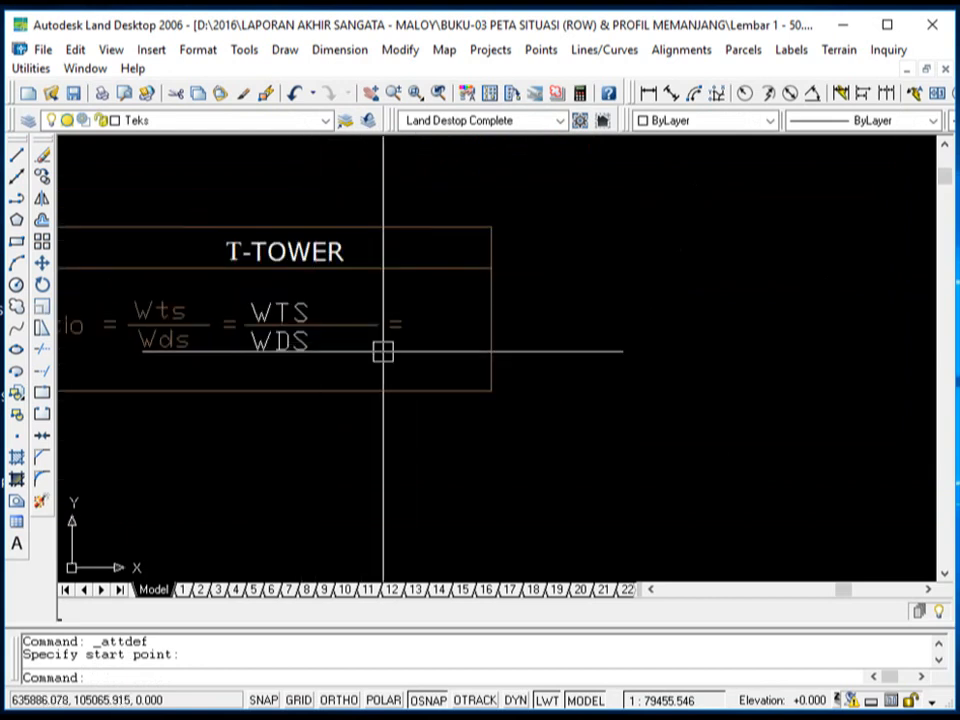
{"action": "scroll", "coordinate": [433, 300], "scroll_direction": "down", "scroll_amount": 2}
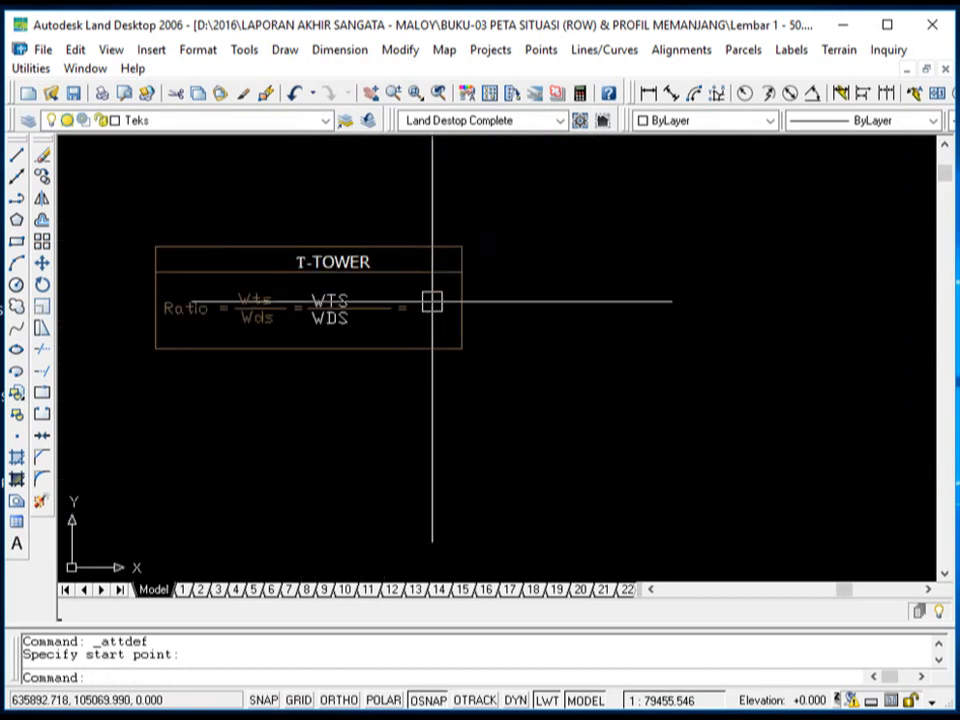
{"action": "left_click", "coordinate": [284, 50]}
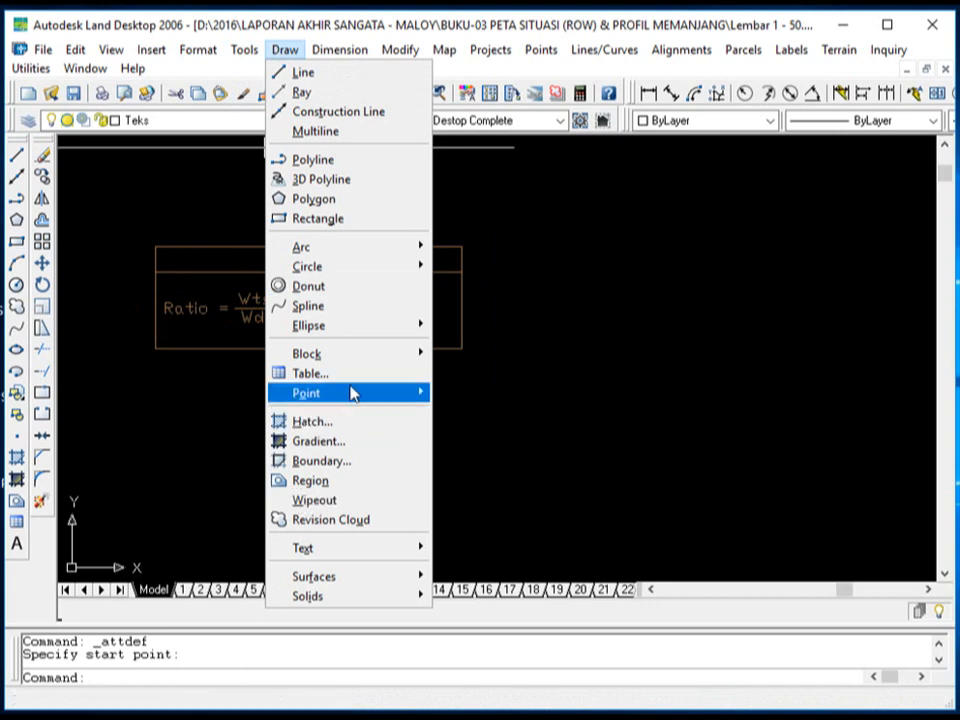
{"action": "mouse_move", "coordinate": [377, 360]}
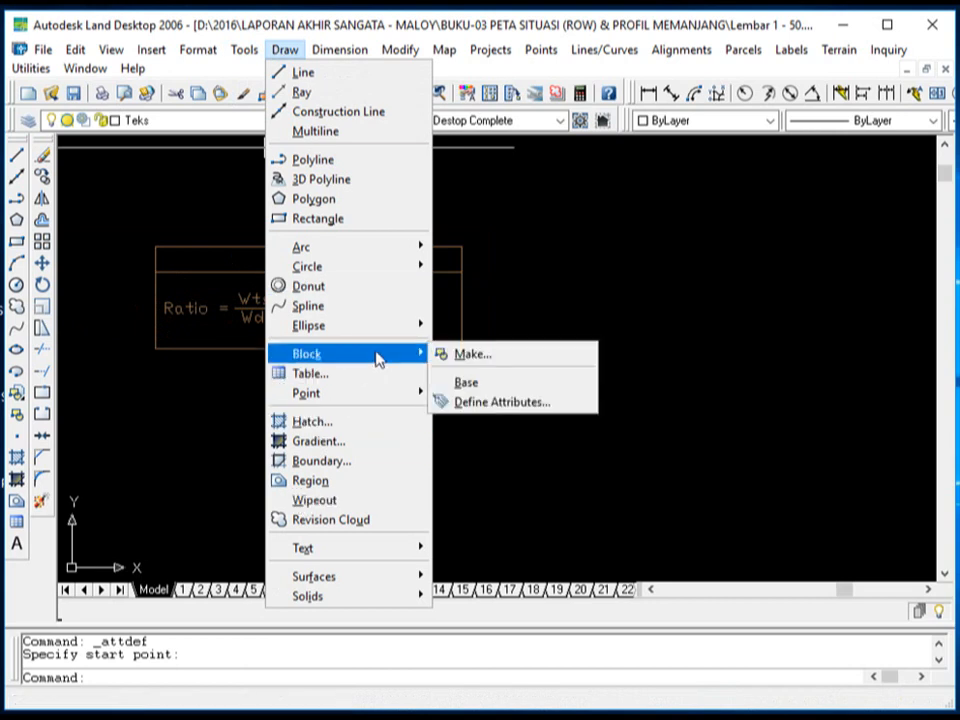
{"action": "left_click", "coordinate": [537, 404]}
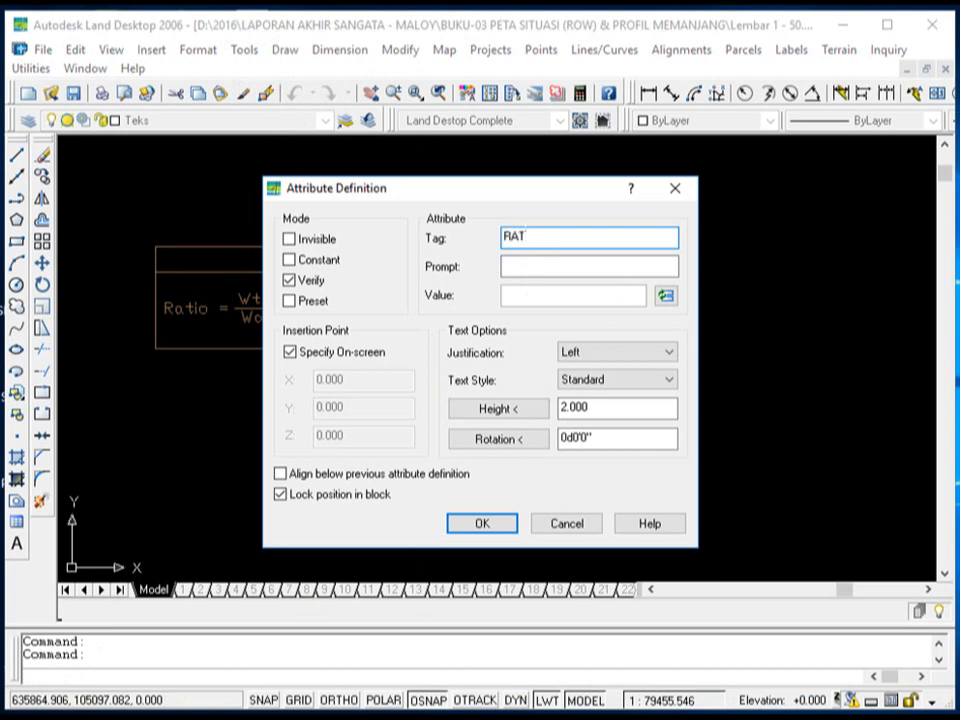
{"action": "left_click", "coordinate": [521, 265]}
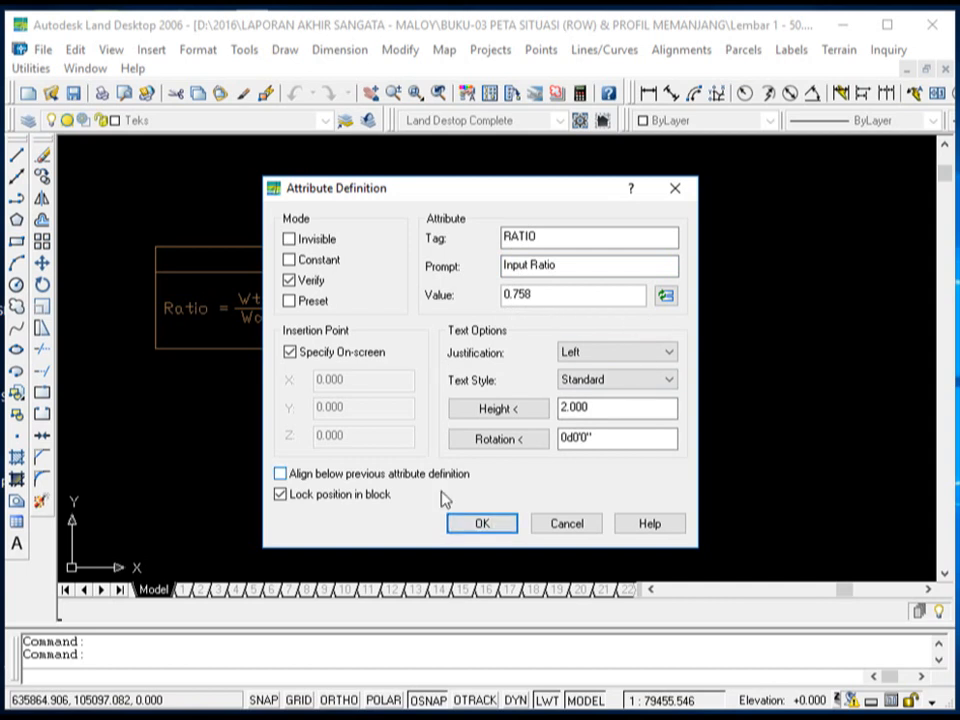
{"action": "left_click", "coordinate": [478, 524]}
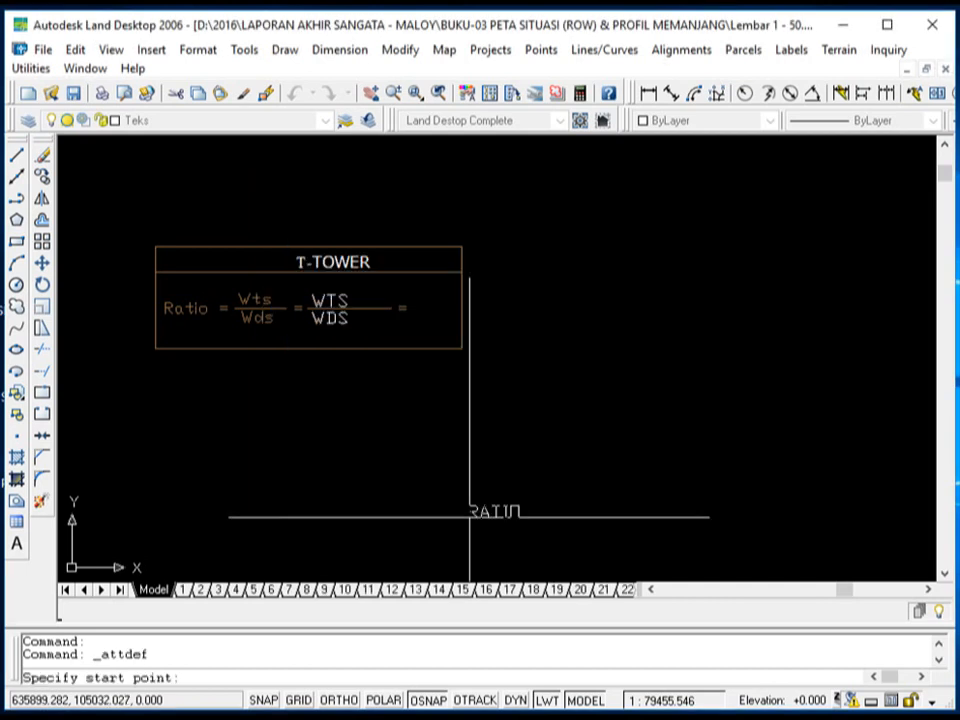
- Place the RATIO attribute just after the last equals sign, inside the frame's right edge
{"action": "scroll", "coordinate": [413, 295], "scroll_direction": "up", "scroll_amount": 5}
{"action": "scroll", "coordinate": [413, 295], "scroll_direction": "up", "scroll_amount": 2}
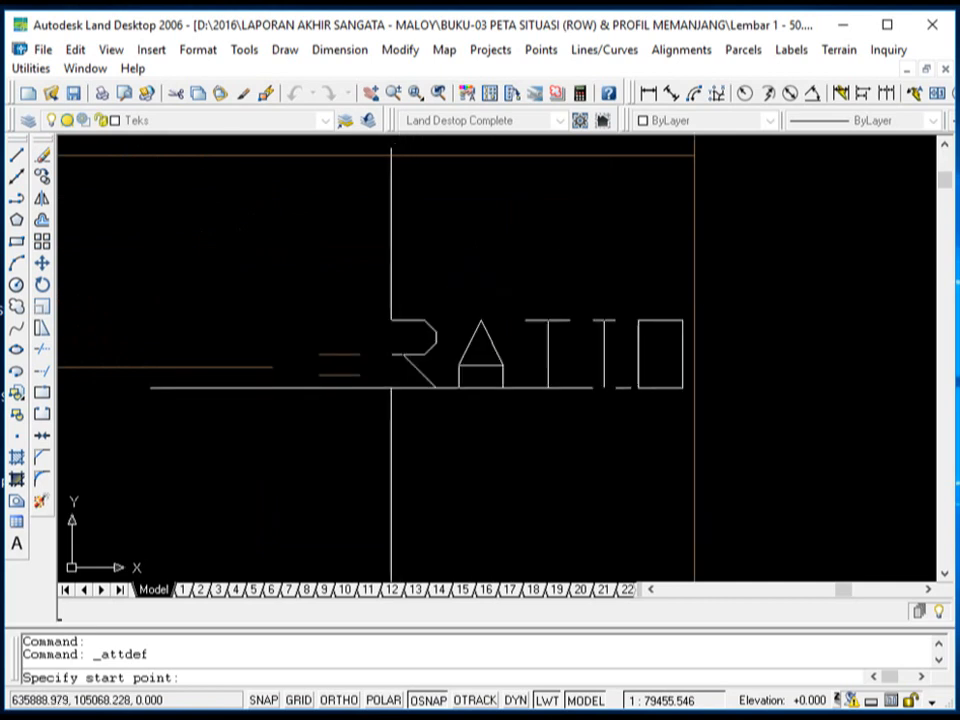
{"action": "left_click", "coordinate": [385, 395]}
{"action": "scroll", "coordinate": [481, 296], "scroll_direction": "down", "scroll_amount": 10}
{"action": "scroll", "coordinate": [478, 290], "scroll_direction": "up", "scroll_amount": 6}
{"action": "scroll", "coordinate": [455, 278], "scroll_direction": "down", "scroll_amount": 6}
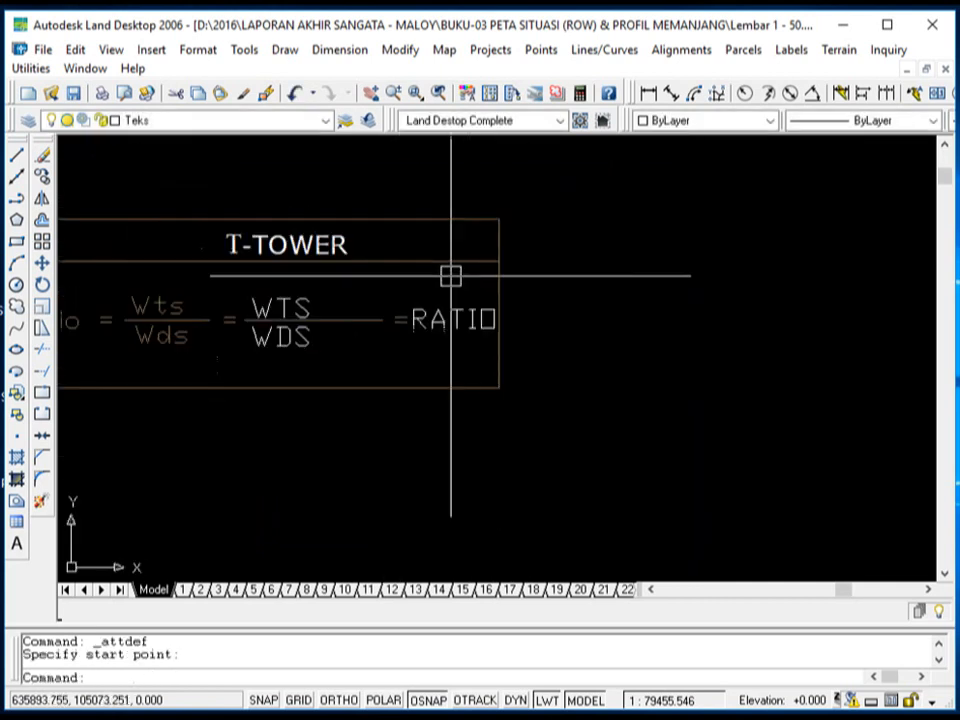
{"action": "scroll", "coordinate": [403, 300], "scroll_direction": "up", "scroll_amount": 6}
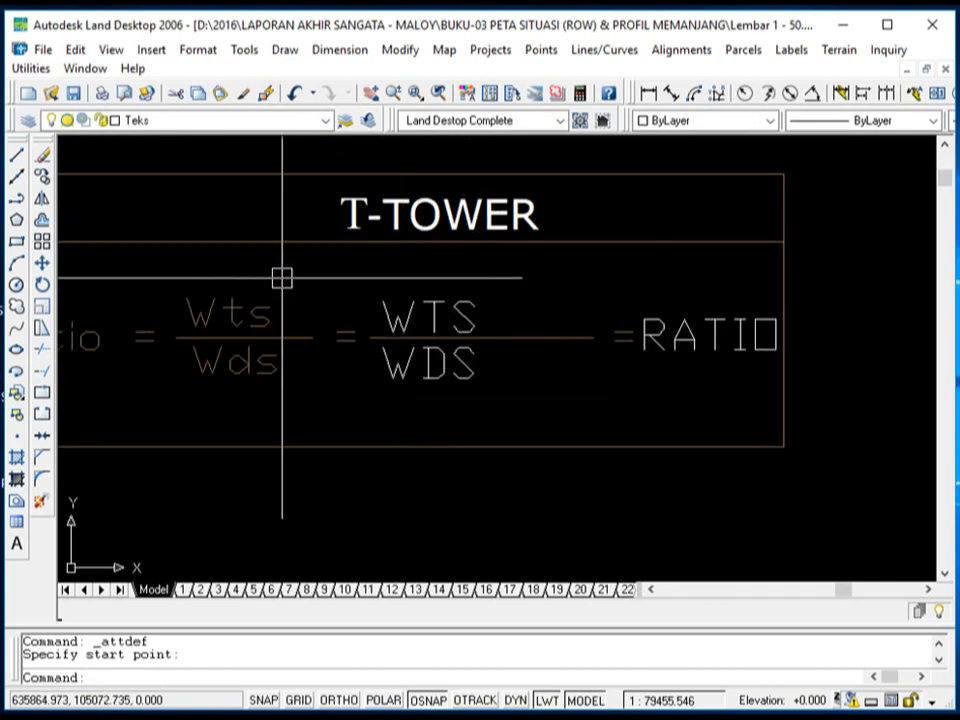
- Convert the whole ratio table with its four attributes into a block named rto, keeping the default attribute values
{"action": "scroll", "coordinate": [396, 266], "scroll_direction": "up", "scroll_amount": 2}
{"action": "scroll", "coordinate": [424, 358], "scroll_direction": "down", "scroll_amount": 8}
{"action": "left_click", "coordinate": [595, 365]}
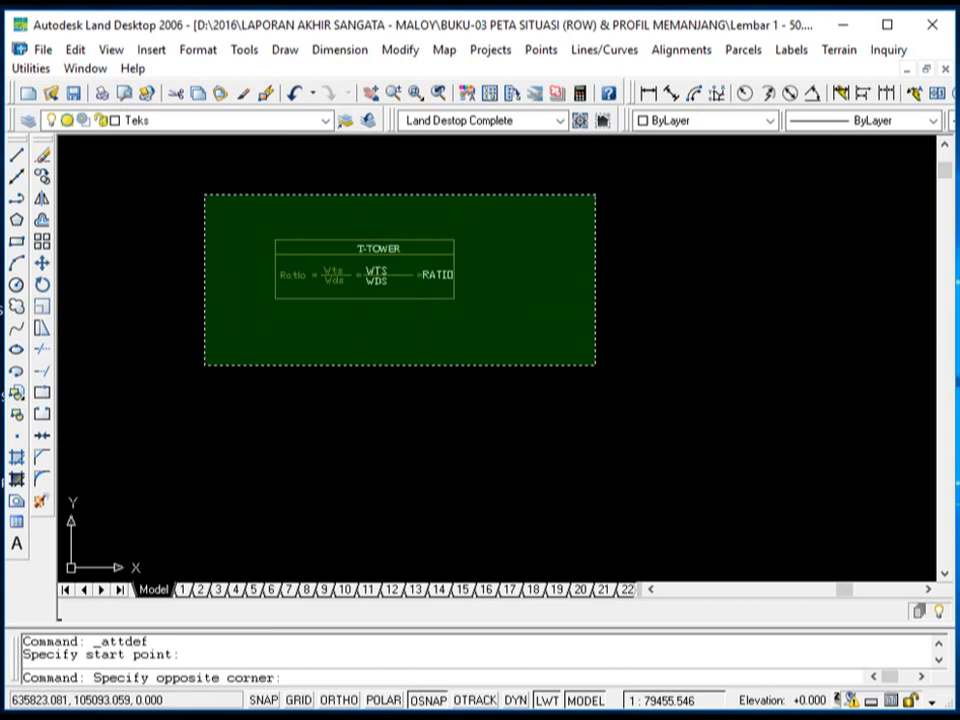
{"action": "left_click", "coordinate": [205, 195]}
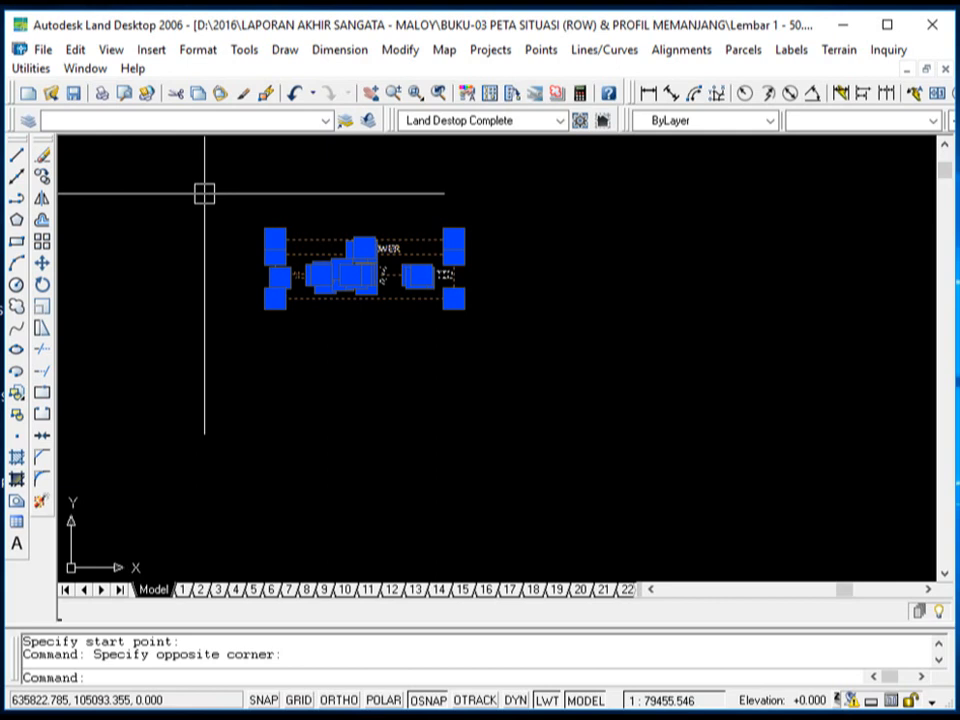
{"action": "type", "text": "b BLOCK 14 found"}
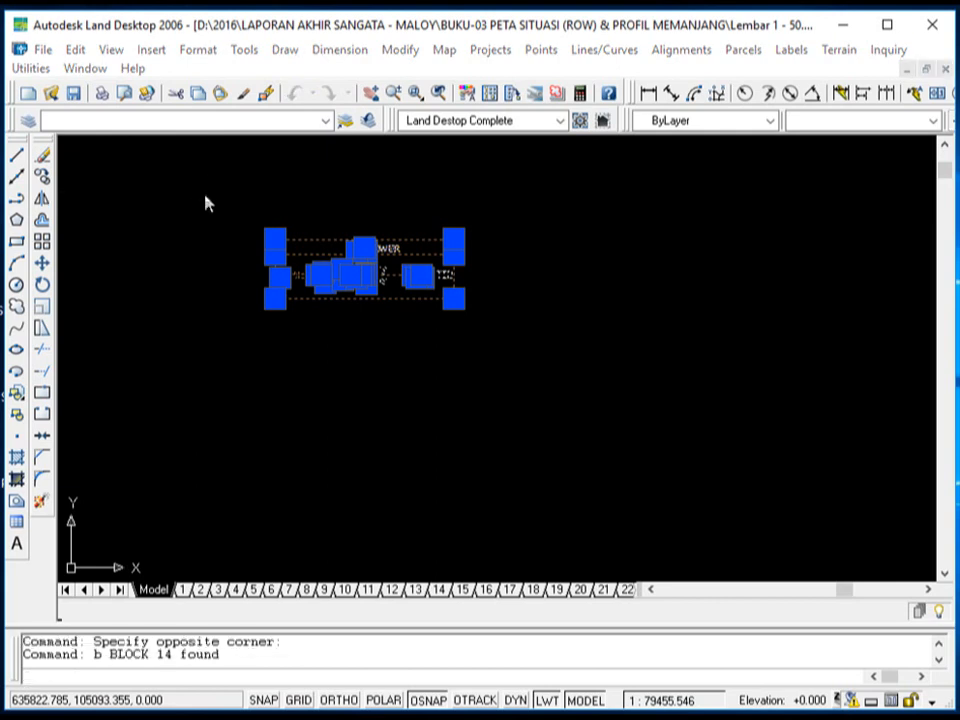
{"action": "key", "text": "Return"}
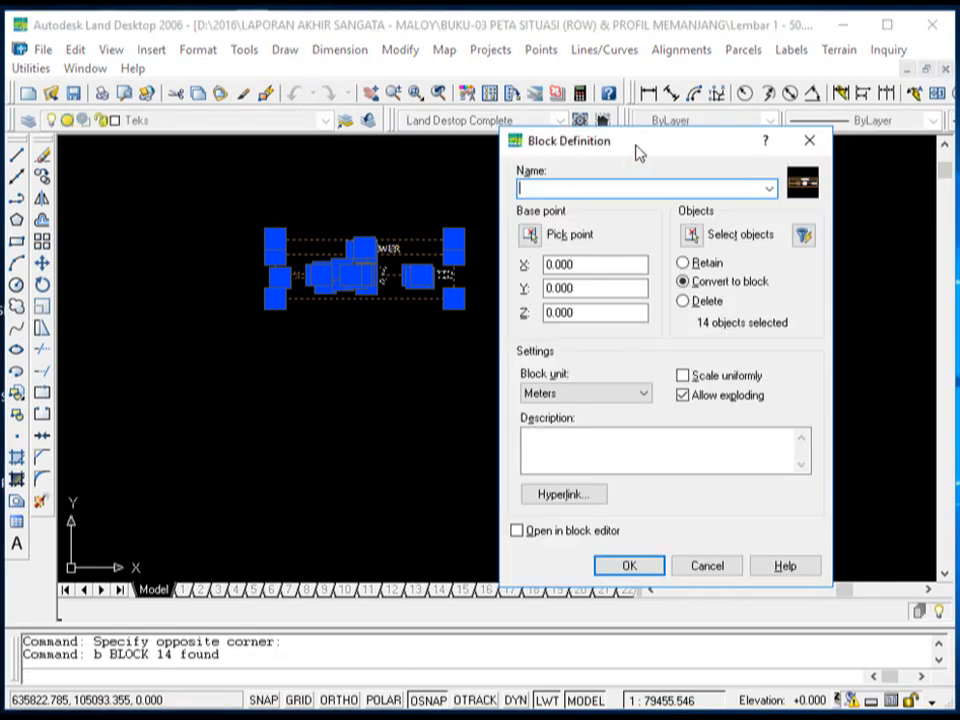
{"action": "left_click_drag", "start_coordinate": [636, 150], "coordinate": [438, 105]}
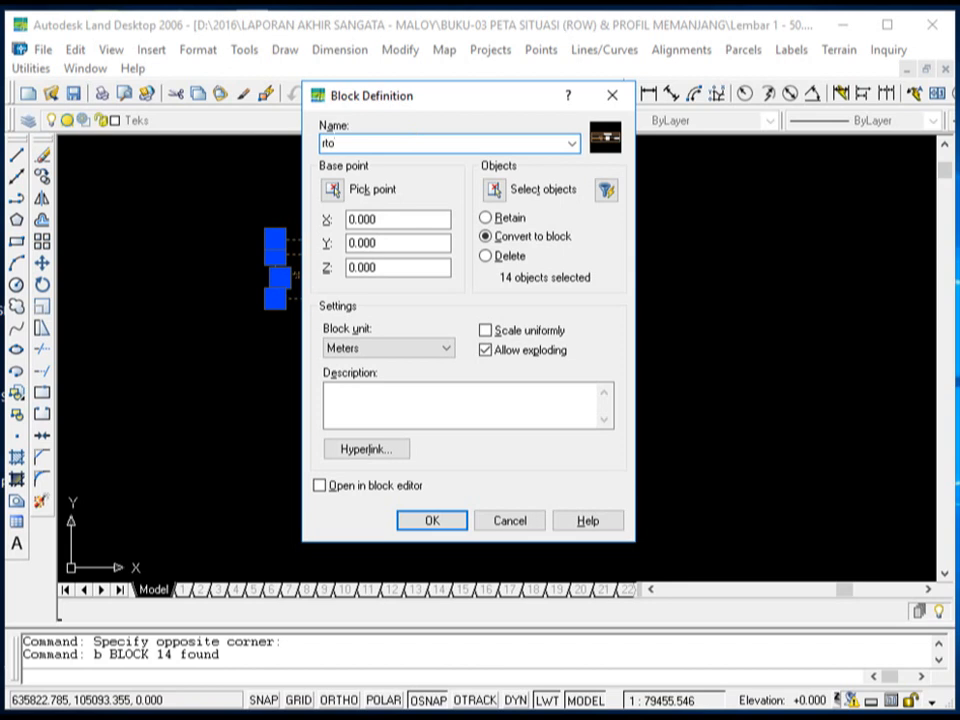
{"action": "left_click", "coordinate": [431, 521]}
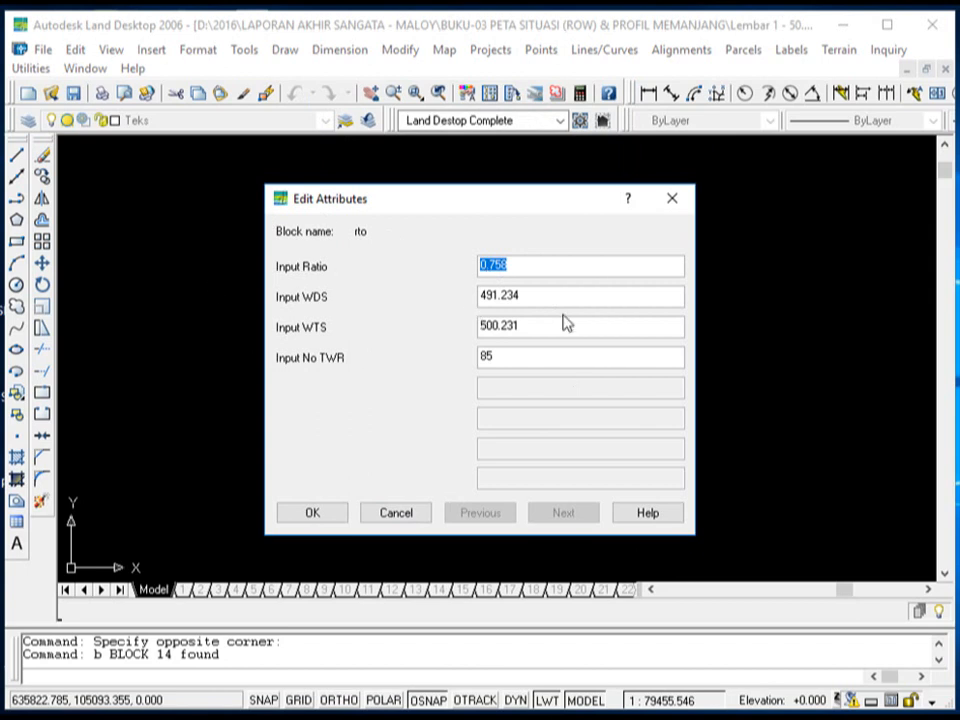
{"action": "left_click", "coordinate": [315, 519]}
- Examine the heading, fraction and ratio values displayed in the rto block
{"action": "scroll", "coordinate": [404, 246], "scroll_direction": "up", "scroll_amount": 3}
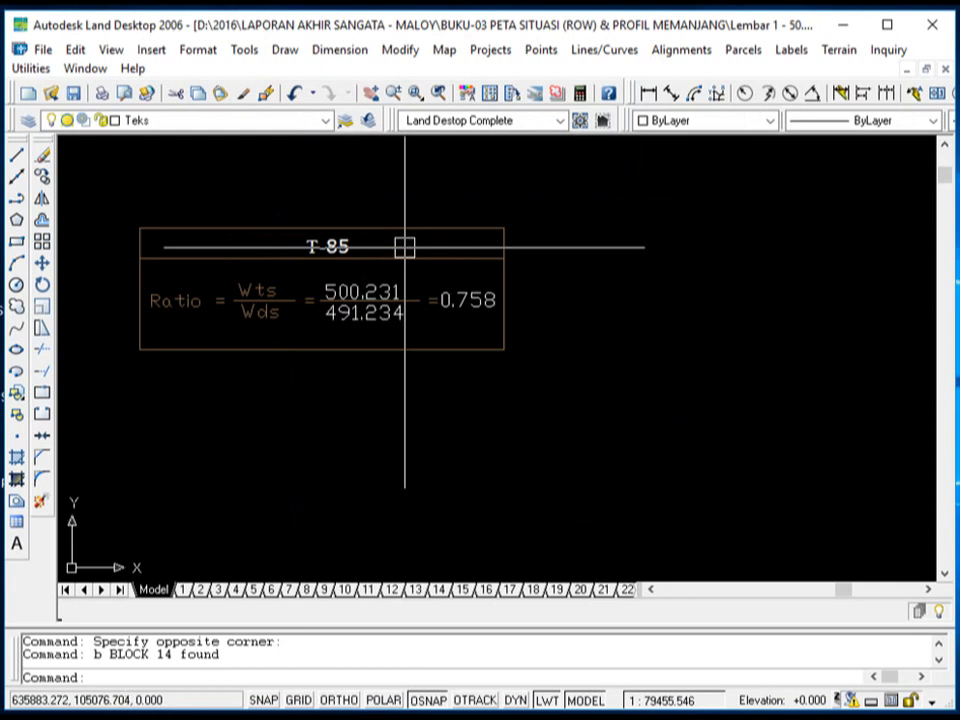
{"action": "scroll", "coordinate": [403, 249], "scroll_direction": "up", "scroll_amount": 2}
{"action": "scroll", "coordinate": [416, 242], "scroll_direction": "down", "scroll_amount": 3}
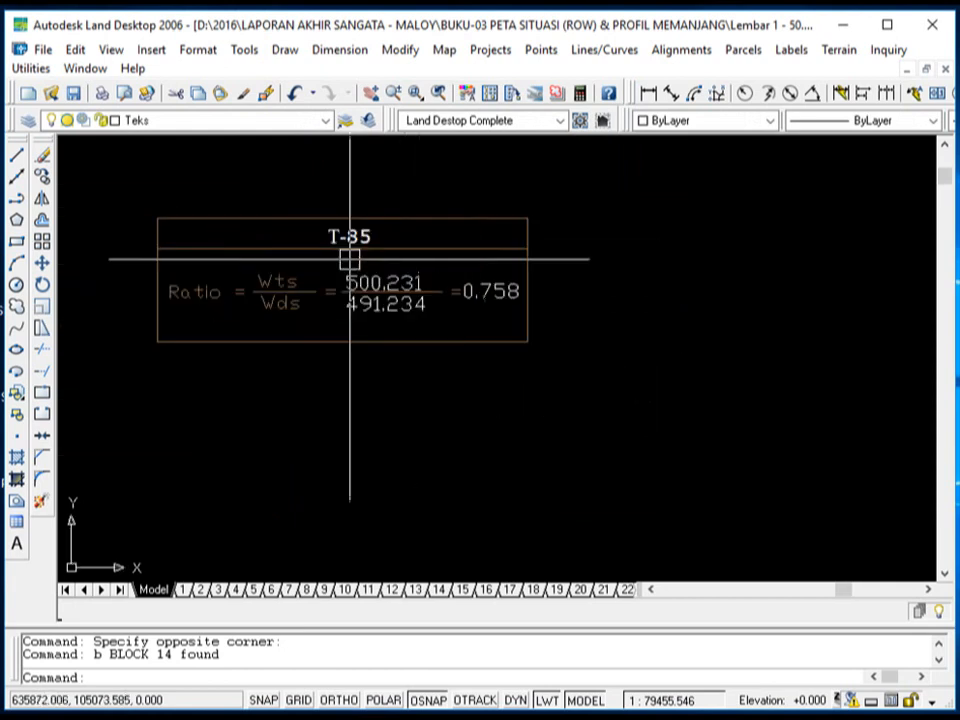
{"action": "scroll", "coordinate": [349, 257], "scroll_direction": "up", "scroll_amount": 3}
{"action": "scroll", "coordinate": [482, 354], "scroll_direction": "down", "scroll_amount": 5}
{"action": "scroll", "coordinate": [437, 332], "scroll_direction": "up", "scroll_amount": 2}
{"action": "scroll", "coordinate": [266, 296], "scroll_direction": "down", "scroll_amount": 2}
{"action": "scroll", "coordinate": [315, 276], "scroll_direction": "up", "scroll_amount": 3}
{"action": "scroll", "coordinate": [274, 246], "scroll_direction": "up", "scroll_amount": 1}
{"action": "scroll", "coordinate": [324, 252], "scroll_direction": "down", "scroll_amount": 2}
{"action": "scroll", "coordinate": [320, 245], "scroll_direction": "up", "scroll_amount": 3}
{"action": "scroll", "coordinate": [238, 281], "scroll_direction": "down", "scroll_amount": 2}
{"action": "scroll", "coordinate": [253, 213], "scroll_direction": "up", "scroll_amount": 3}
{"action": "scroll", "coordinate": [246, 186], "scroll_direction": "up", "scroll_amount": 1}
{"action": "scroll", "coordinate": [260, 200], "scroll_direction": "down", "scroll_amount": 2}
{"action": "scroll", "coordinate": [298, 214], "scroll_direction": "down", "scroll_amount": 1}
- Set the TOWER attribute of the rto block to 100
{"action": "scroll", "coordinate": [270, 248], "scroll_direction": "up", "scroll_amount": 3}
{"action": "double_click", "coordinate": [318, 212]}
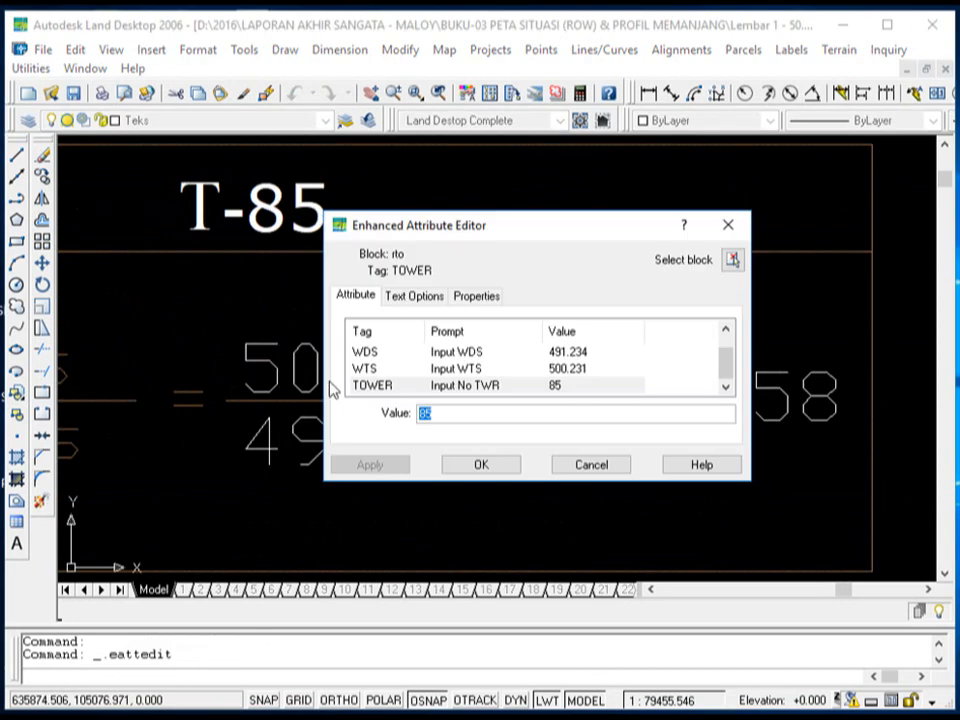
{"action": "left_click", "coordinate": [476, 389]}
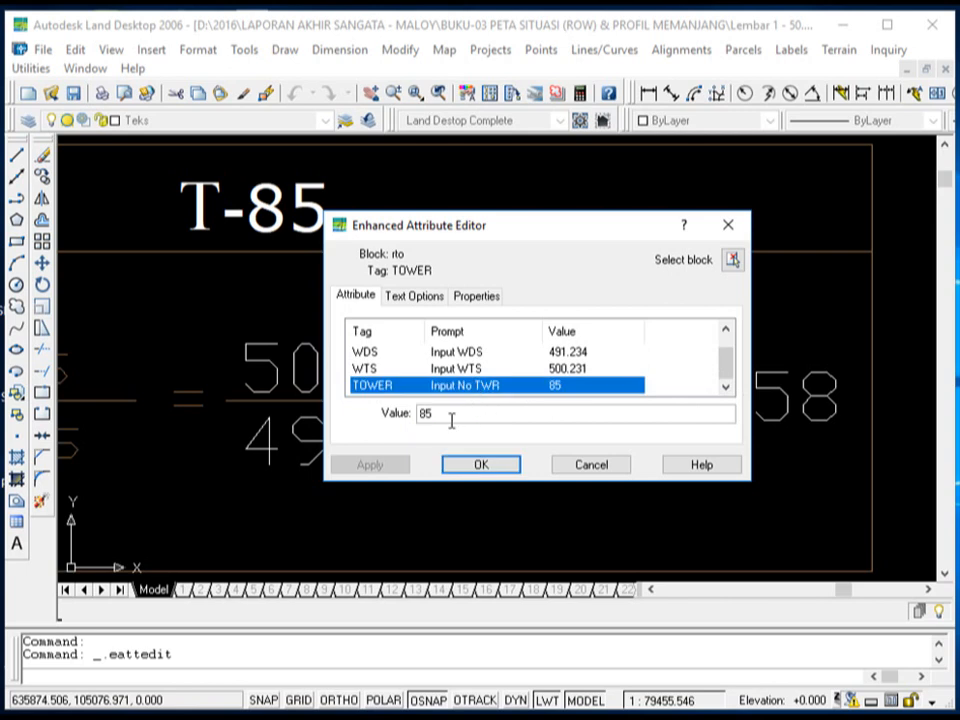
{"action": "double_click", "coordinate": [449, 420]}
{"action": "type", "text": "100"}
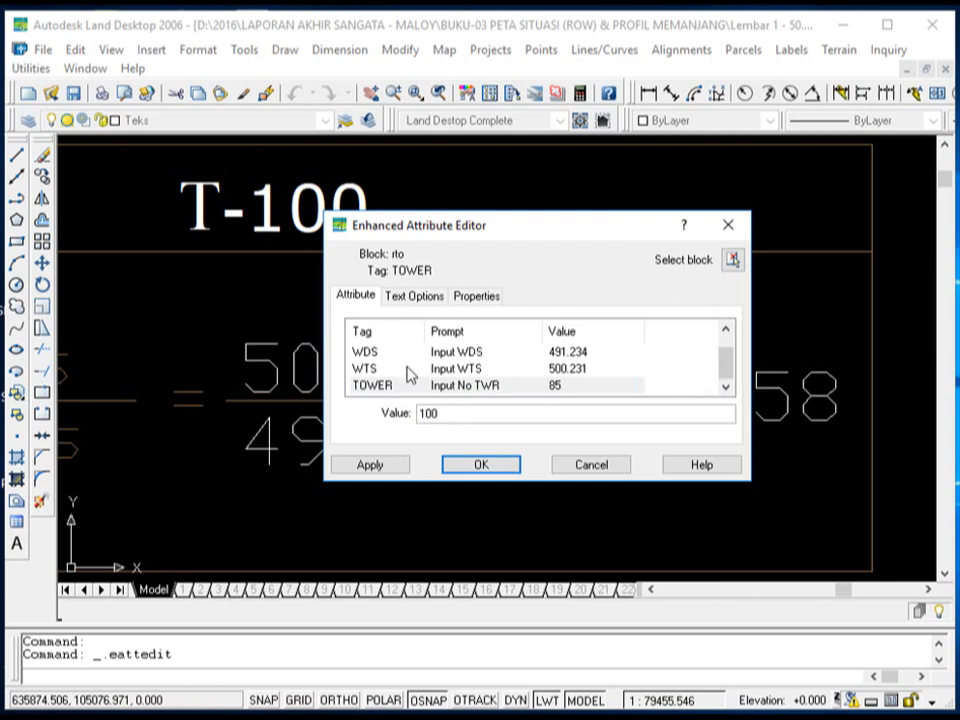
{"action": "left_click", "coordinate": [476, 465]}
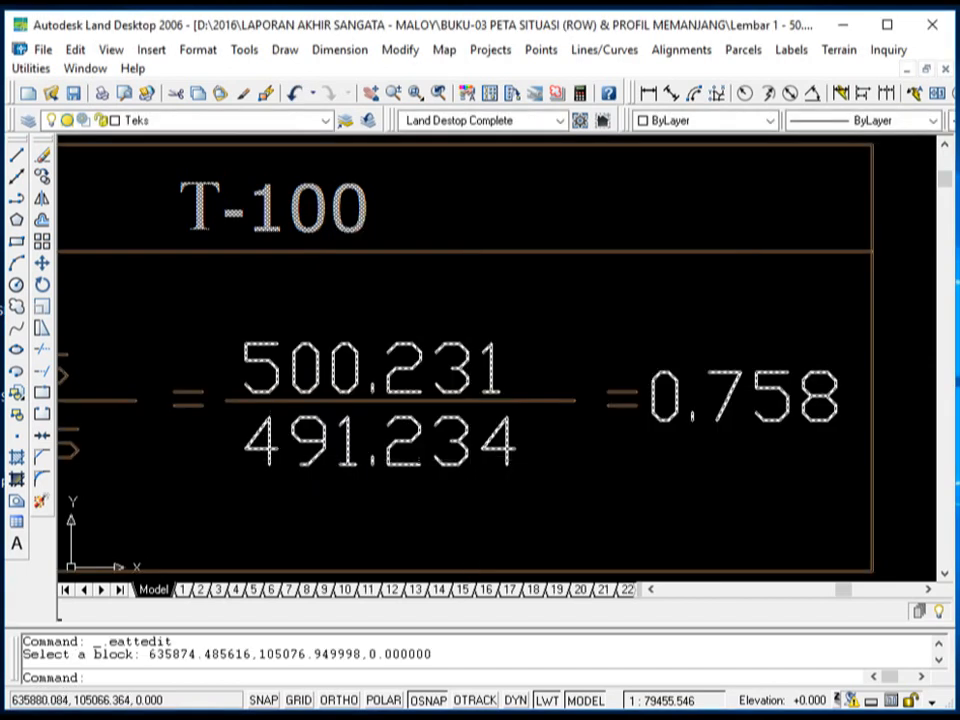
- Set the block's WTS attribute, above the fraction line, to 321.123
{"action": "scroll", "coordinate": [364, 229], "scroll_direction": "down", "scroll_amount": 8}
{"action": "scroll", "coordinate": [343, 274], "scroll_direction": "up", "scroll_amount": 6}
{"action": "scroll", "coordinate": [371, 318], "scroll_direction": "down", "scroll_amount": 3}
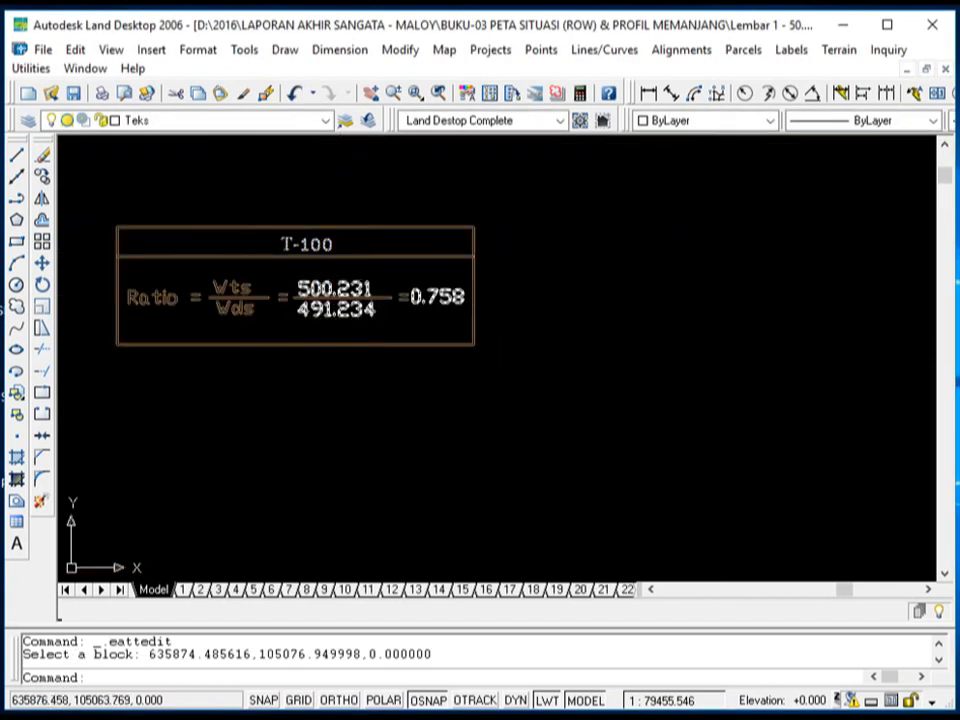
{"action": "scroll", "coordinate": [285, 328], "scroll_direction": "up", "scroll_amount": 3}
{"action": "double_click", "coordinate": [433, 250]}
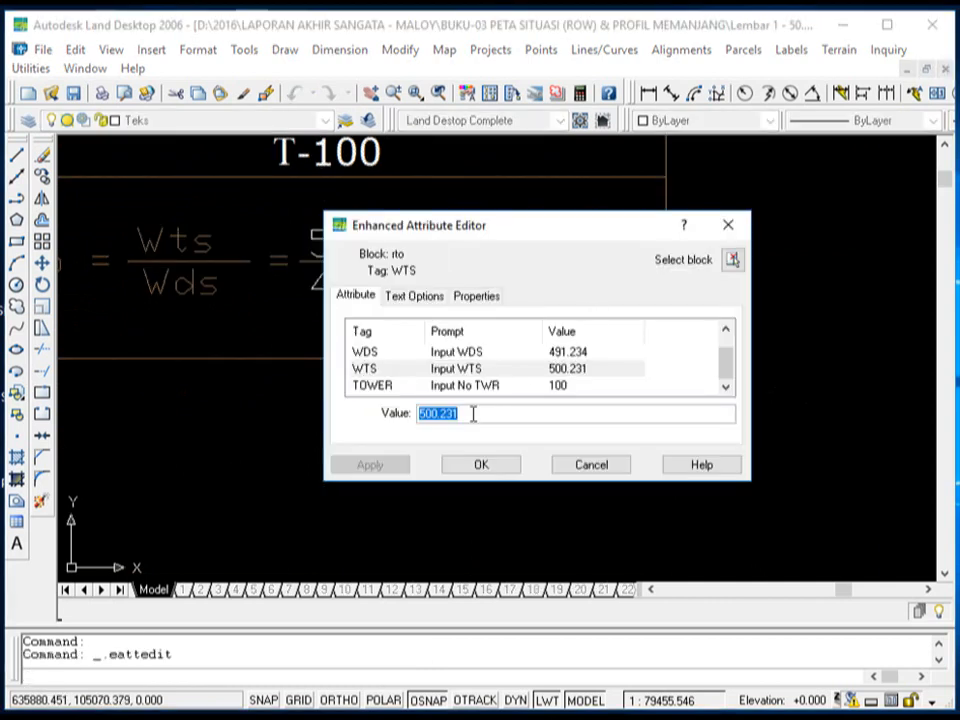
{"action": "type", "text": "321.123"}
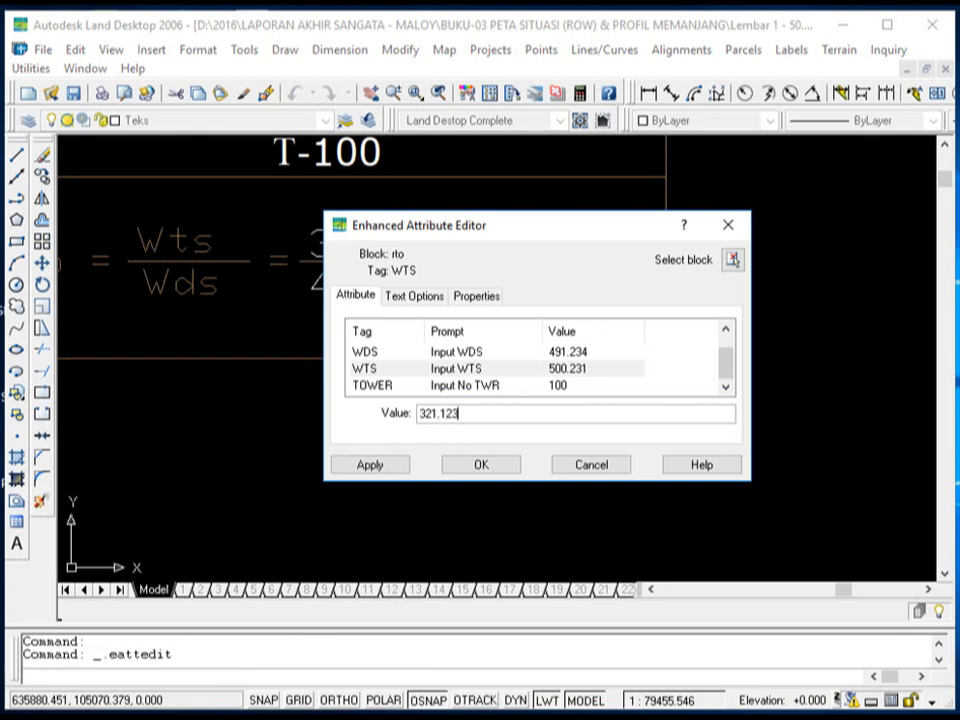
{"action": "left_click", "coordinate": [501, 470]}
- Set the block's WDS attribute, below the fraction line, to 562.123
{"action": "scroll", "coordinate": [321, 257], "scroll_direction": "up", "scroll_amount": 2}
{"action": "scroll", "coordinate": [471, 332], "scroll_direction": "down", "scroll_amount": 3}
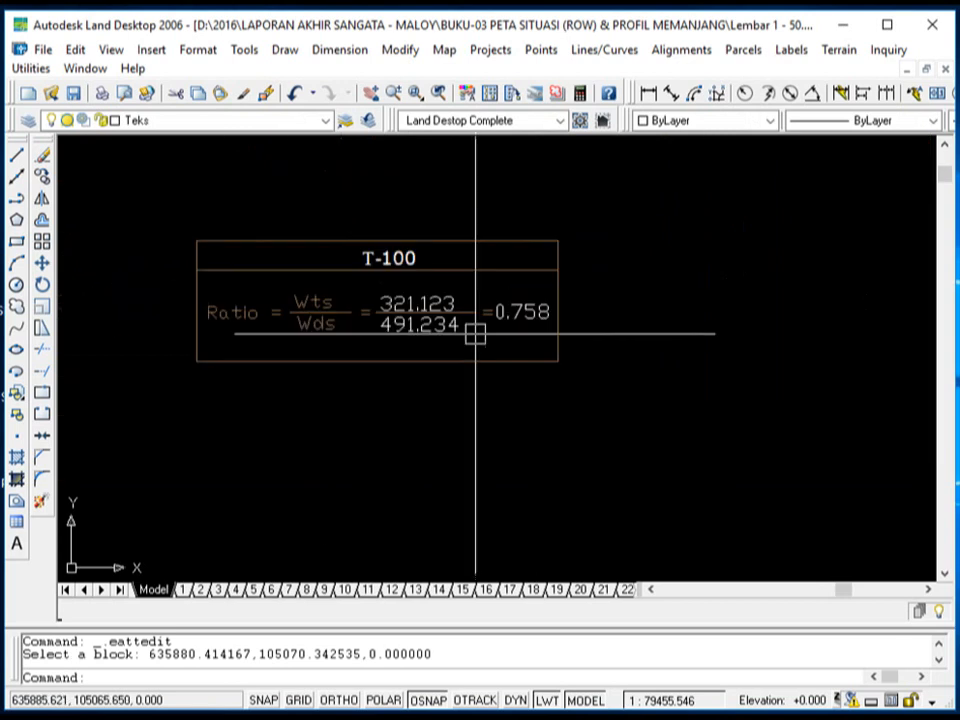
{"action": "scroll", "coordinate": [444, 340], "scroll_direction": "up", "scroll_amount": 2}
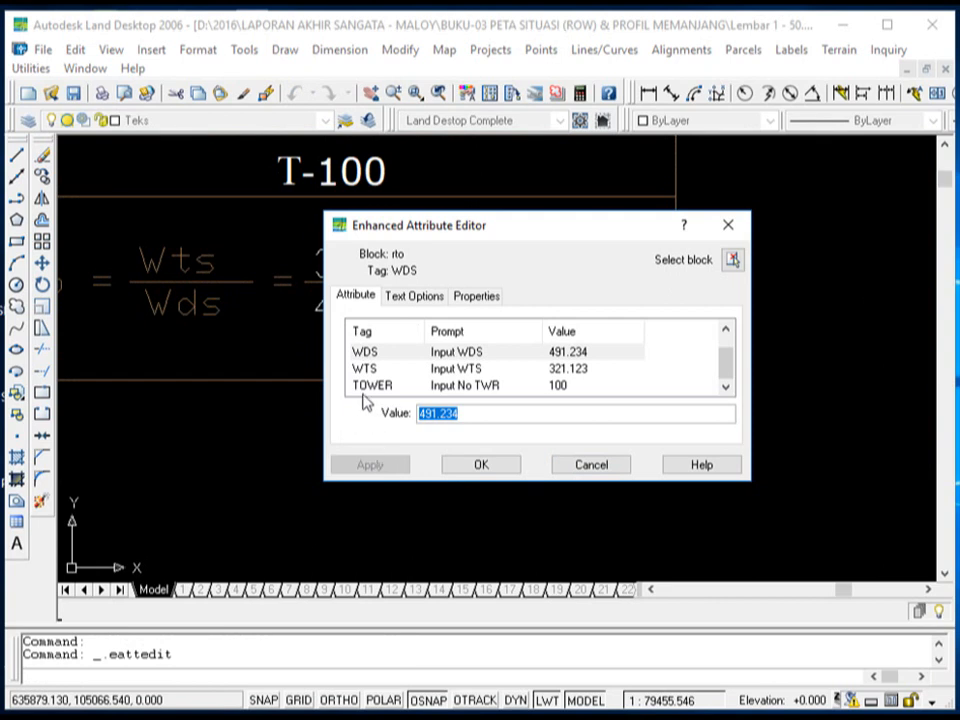
{"action": "left_click", "coordinate": [373, 355]}
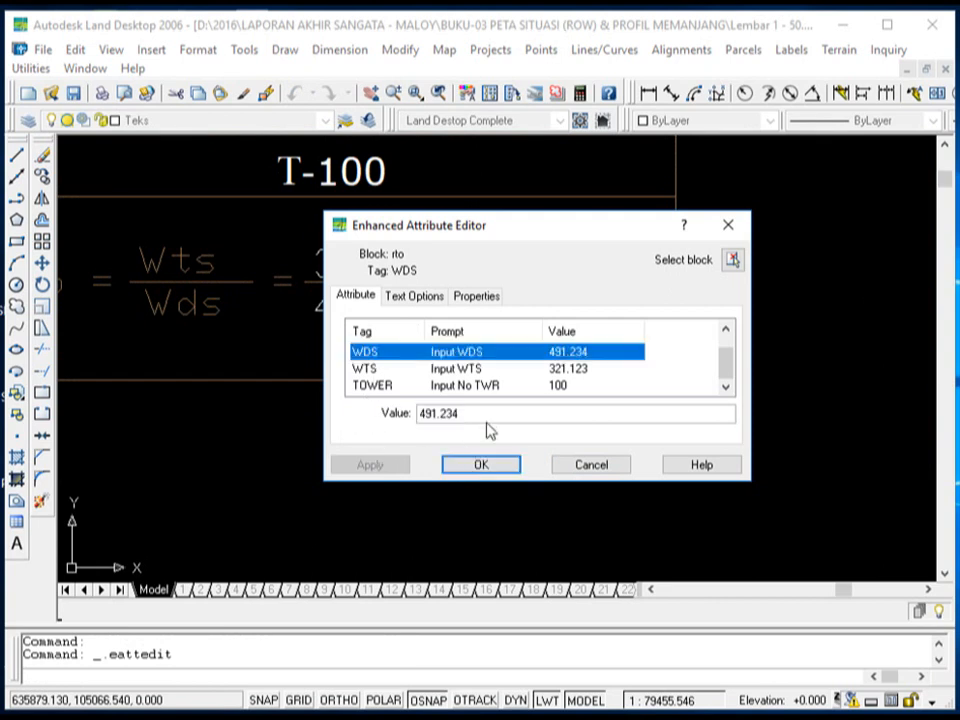
{"action": "left_click_drag", "start_coordinate": [491, 413], "coordinate": [367, 411]}
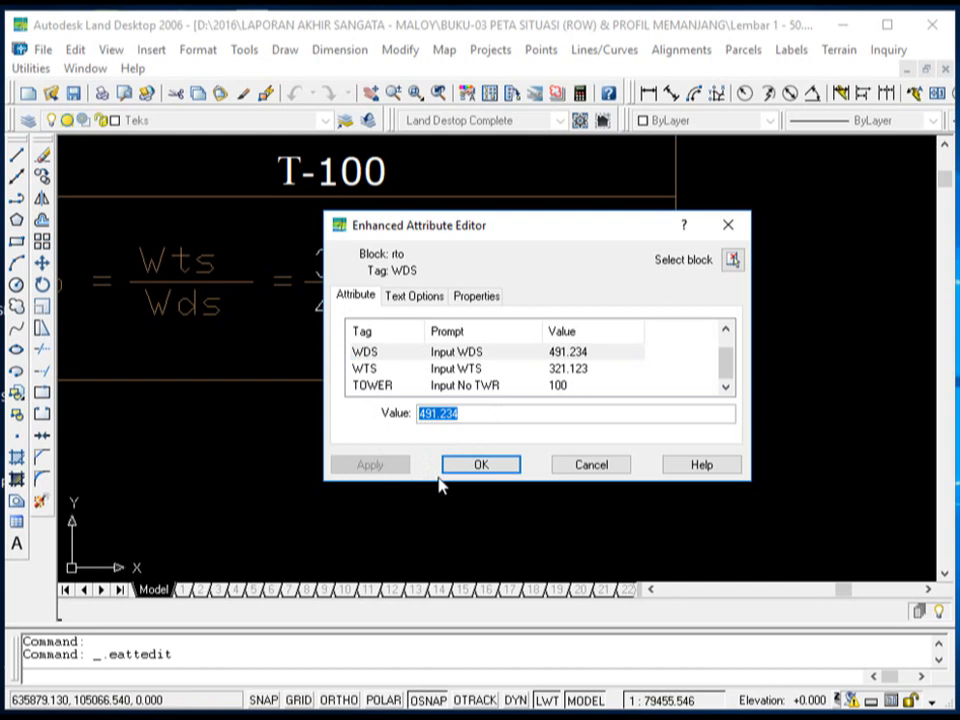
{"action": "type", "text": "562"}
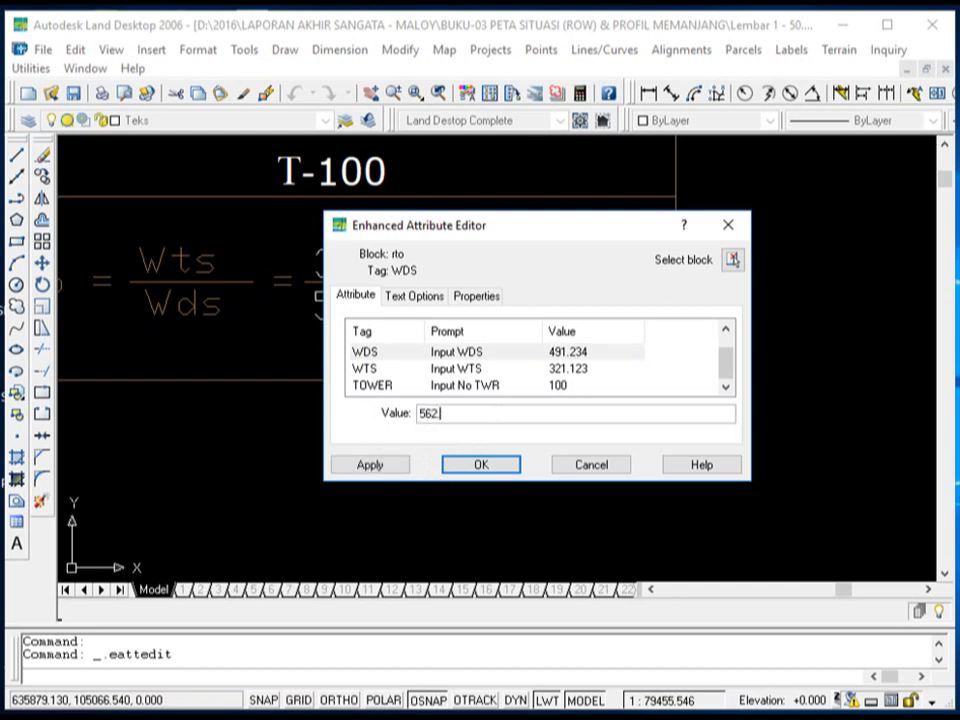
{"action": "type", "text": ".123"}
{"action": "left_click", "coordinate": [467, 465]}
- Set the block's RATIO attribute, after the last equals sign, to 0.231
{"action": "scroll", "coordinate": [357, 425], "scroll_direction": "down", "scroll_amount": 2}
{"action": "scroll", "coordinate": [474, 375], "scroll_direction": "up", "scroll_amount": 3}
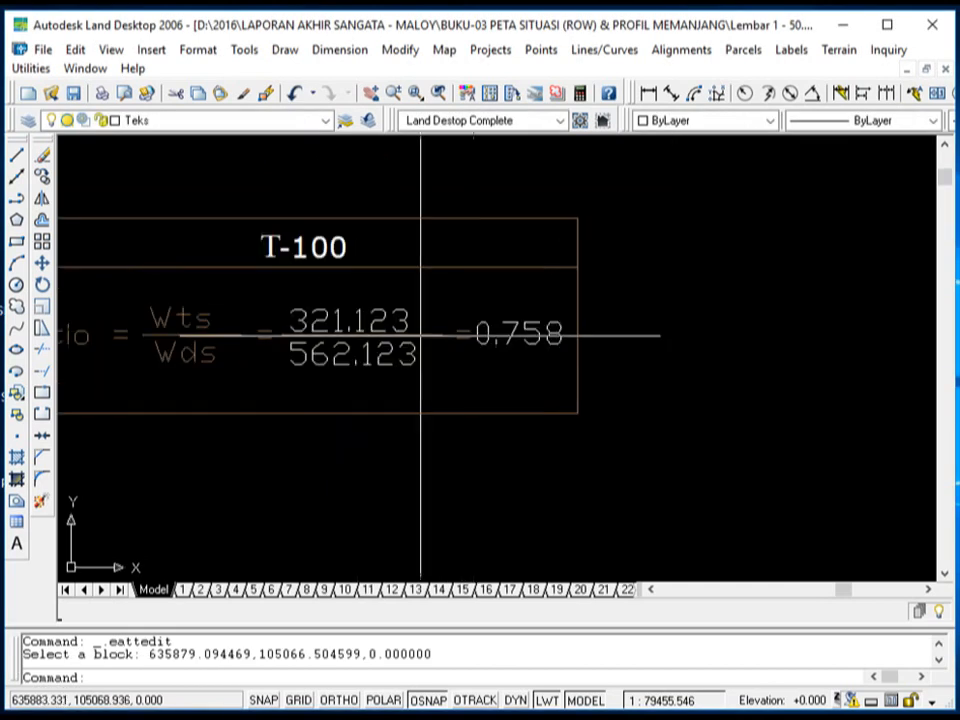
{"action": "scroll", "coordinate": [480, 312], "scroll_direction": "down", "scroll_amount": 4}
{"action": "scroll", "coordinate": [485, 312], "scroll_direction": "up", "scroll_amount": 3}
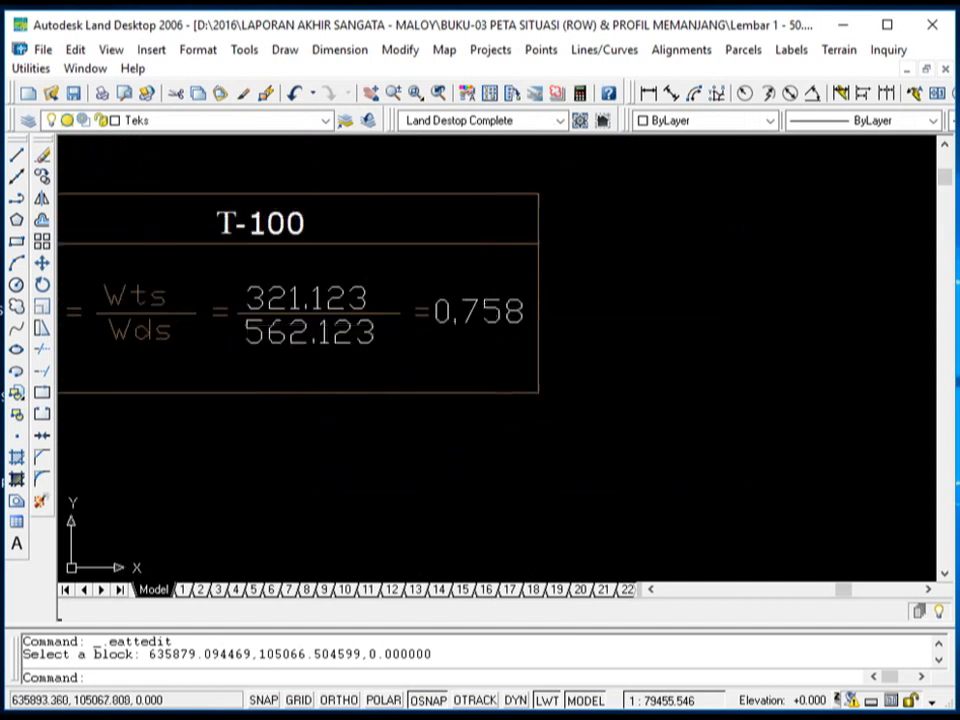
{"action": "double_click", "coordinate": [493, 311]}
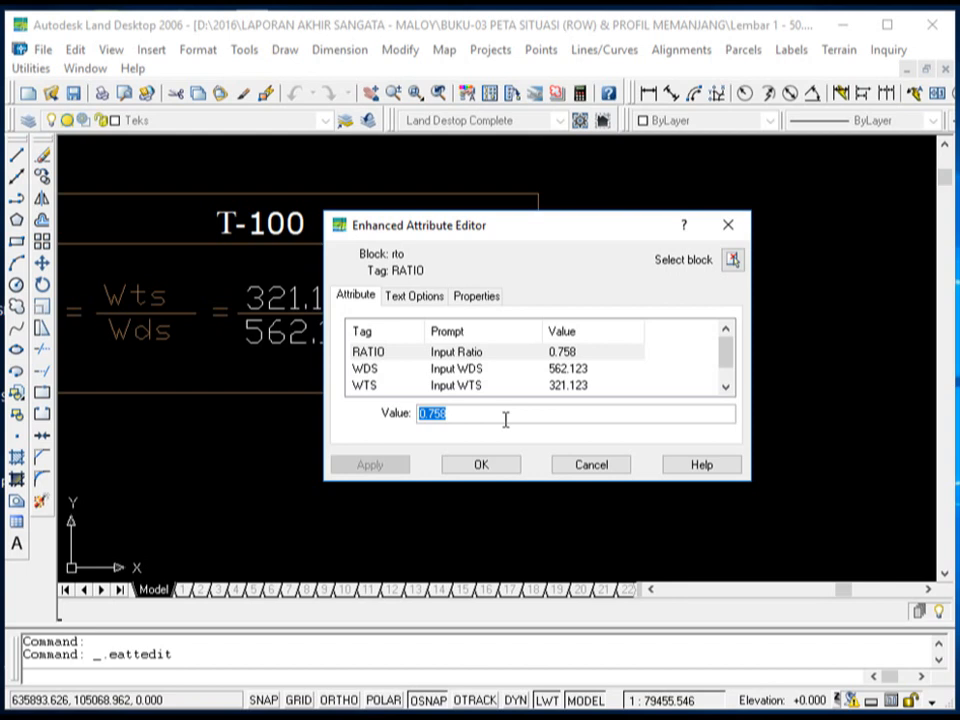
{"action": "type", "text": "0.231"}
{"action": "left_click", "coordinate": [478, 467]}
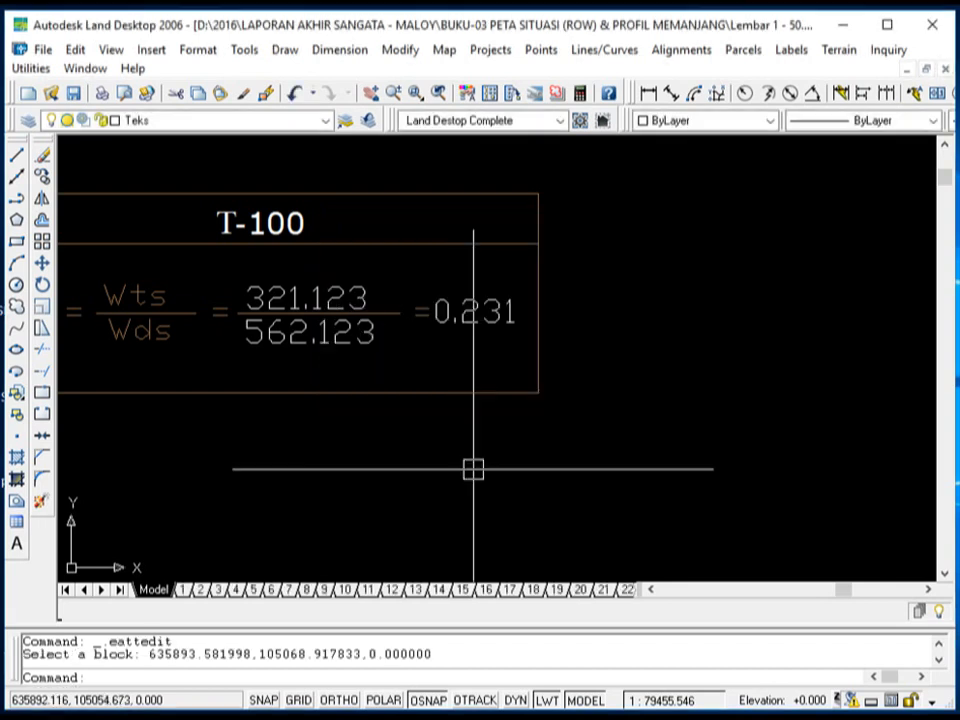
{"action": "scroll", "coordinate": [407, 317], "scroll_direction": "down", "scroll_amount": 5}
{"action": "scroll", "coordinate": [407, 313], "scroll_direction": "up", "scroll_amount": 5}
{"action": "scroll", "coordinate": [497, 326], "scroll_direction": "down", "scroll_amount": 7}
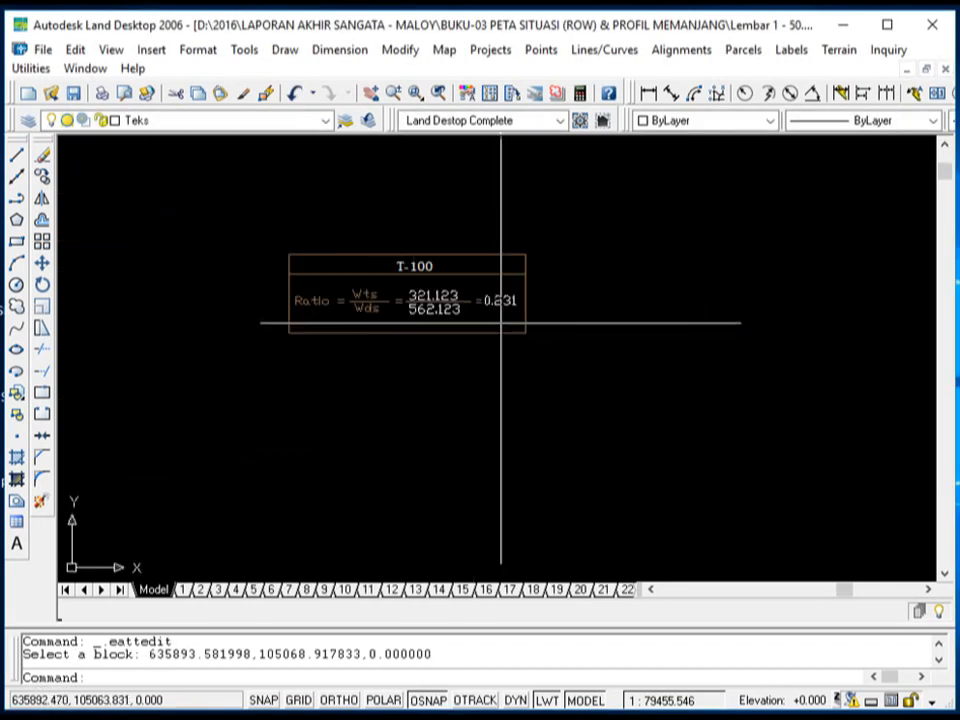
- Open the rto block's attributes for editing and set the TOWER value to 200
{"action": "scroll", "coordinate": [487, 337], "scroll_direction": "up", "scroll_amount": 8}
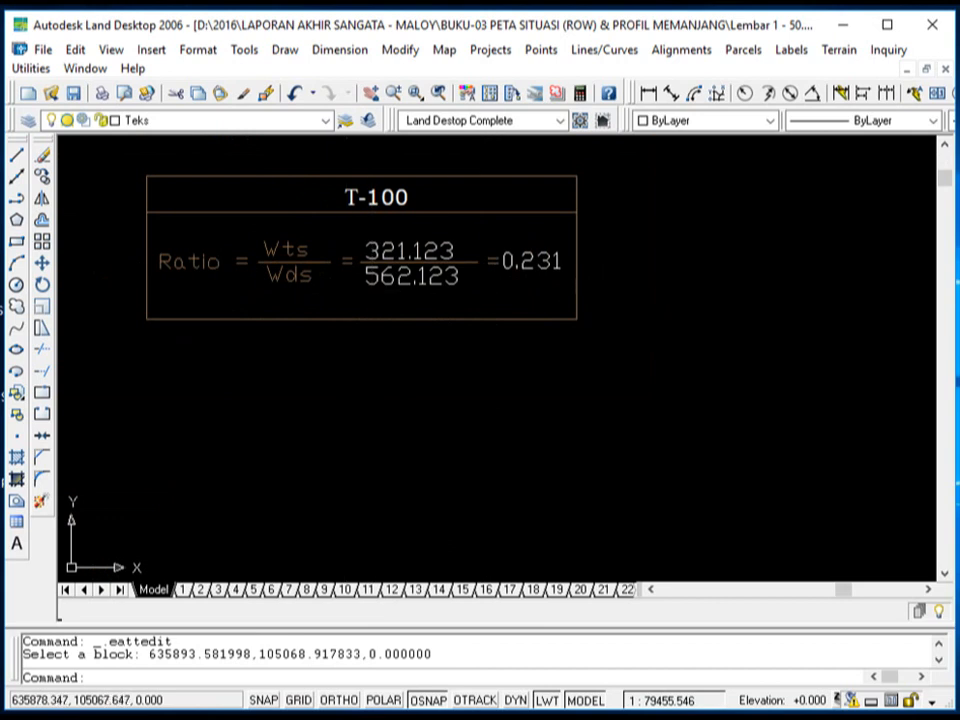
{"action": "scroll", "coordinate": [319, 363], "scroll_direction": "down", "scroll_amount": 1}
{"action": "scroll", "coordinate": [392, 285], "scroll_direction": "up", "scroll_amount": 1}
{"action": "double_click", "coordinate": [392, 288]}
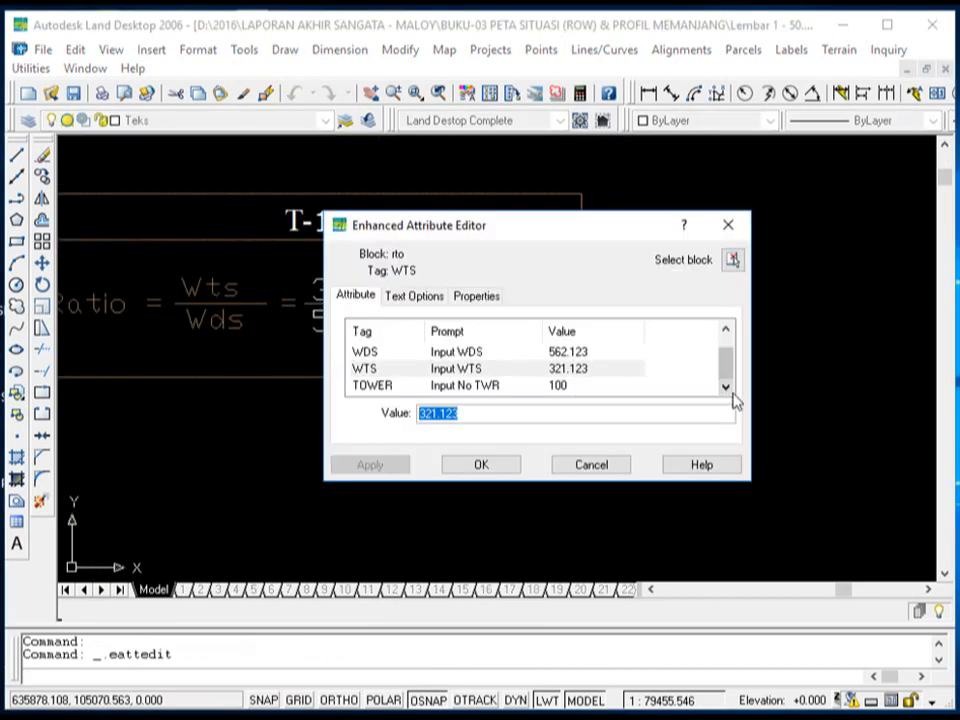
{"action": "left_click", "coordinate": [472, 386]}
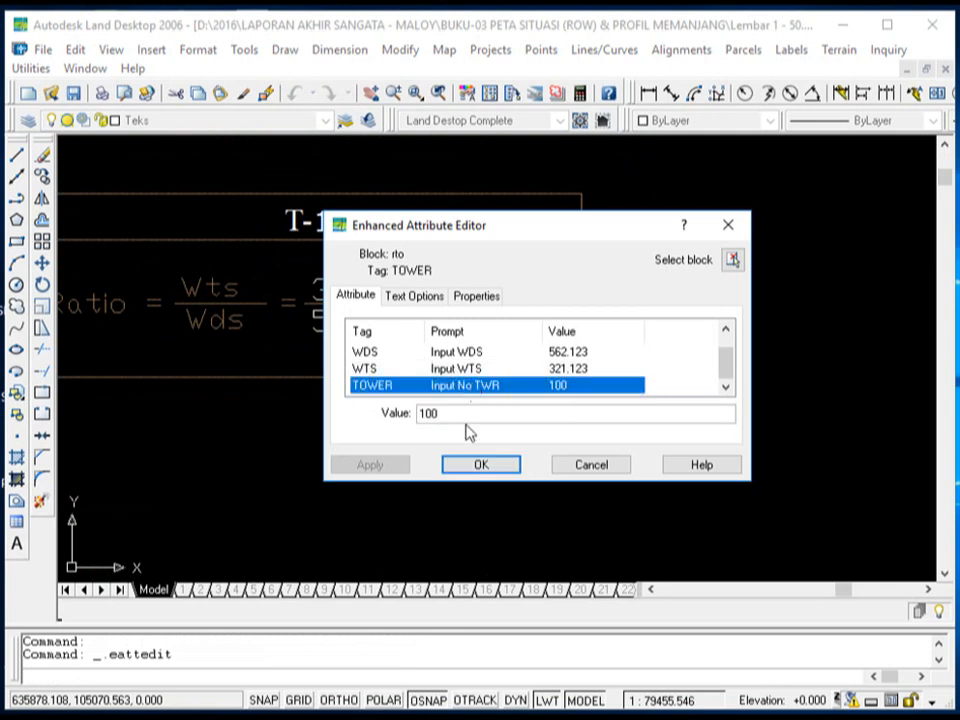
{"action": "left_click_drag", "start_coordinate": [431, 412], "coordinate": [390, 399]}
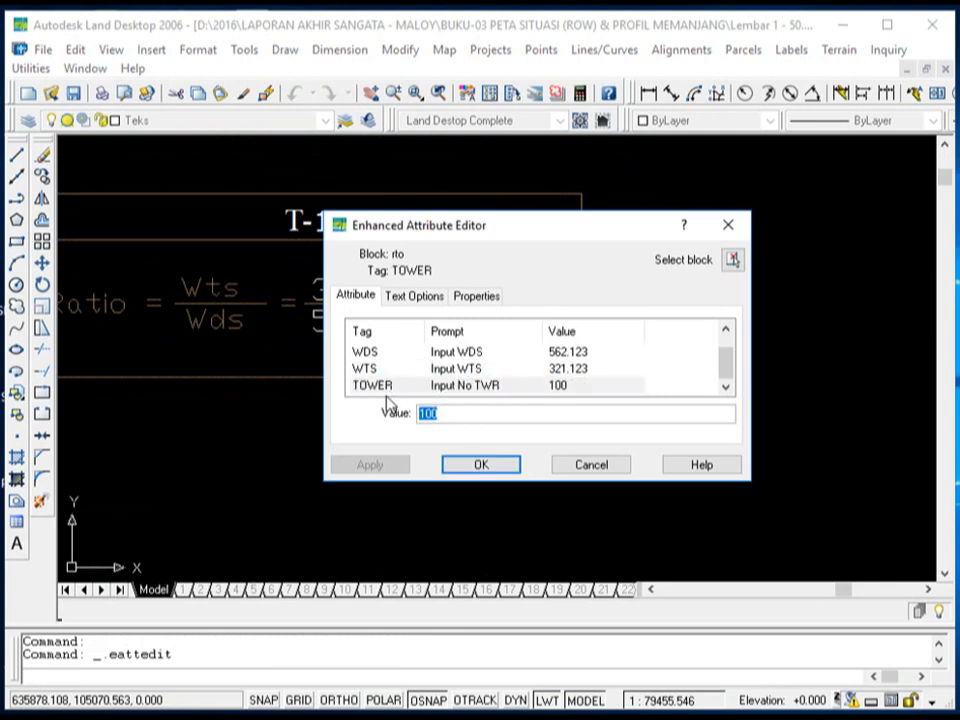
{"action": "type", "text": "200"}
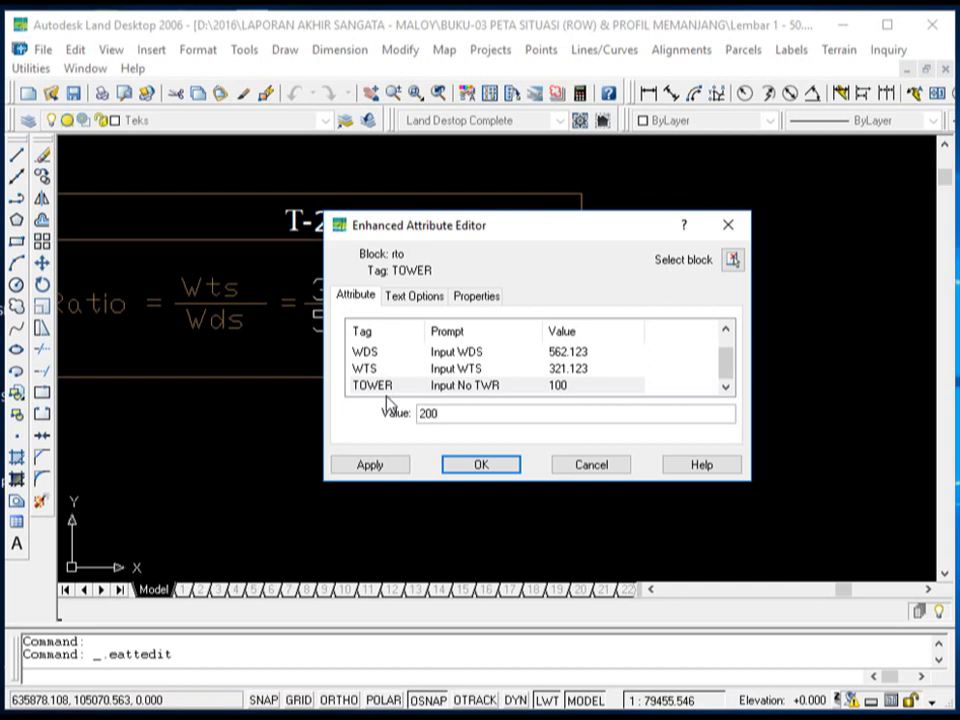
- Set the block's WTS attribute, the value above the fraction line, to 1111.222
{"action": "left_click", "coordinate": [443, 370]}
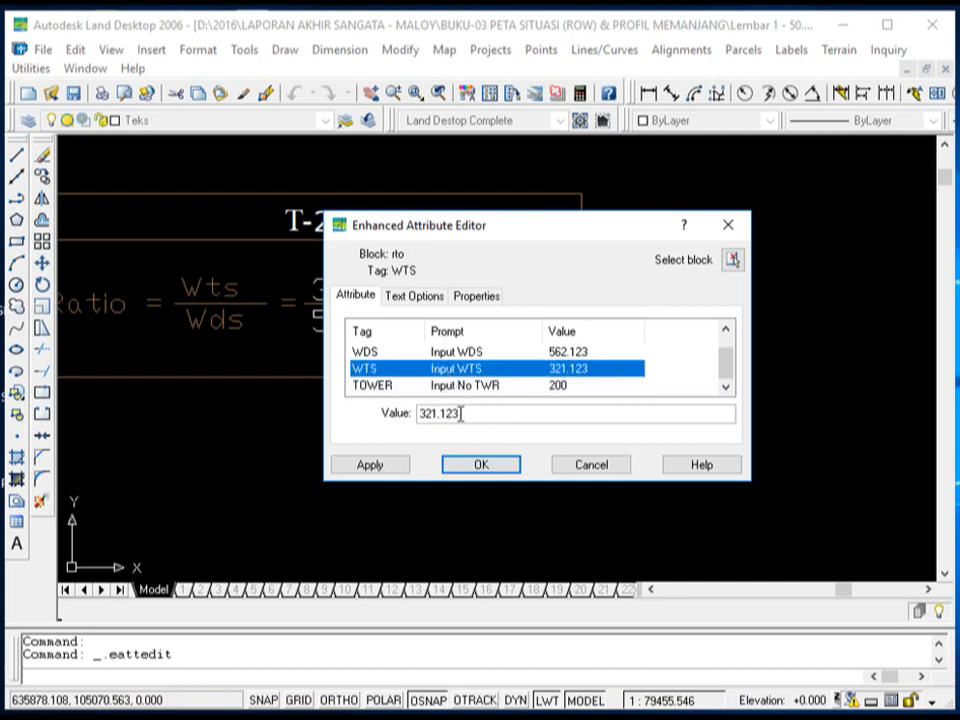
{"action": "left_click_drag", "start_coordinate": [461, 413], "coordinate": [421, 403]}
{"action": "type", "text": "11"}
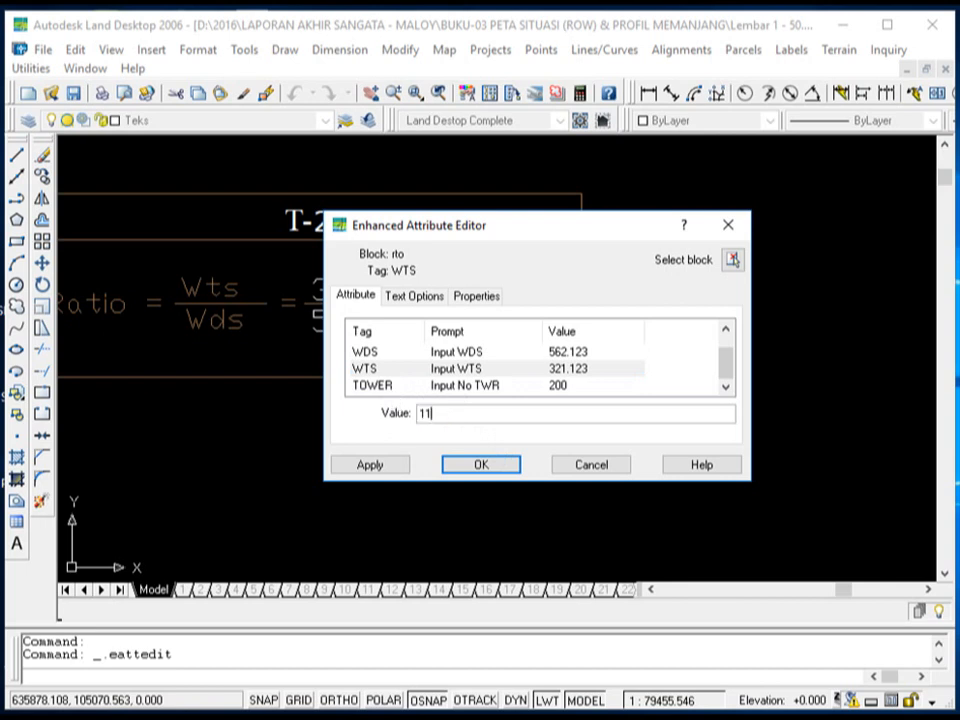
{"action": "type", "text": "11.22"}
- Set the block's WDS attribute, below the fraction line, to 2222.1111 and apply the attribute edits
{"action": "left_click", "coordinate": [439, 356]}
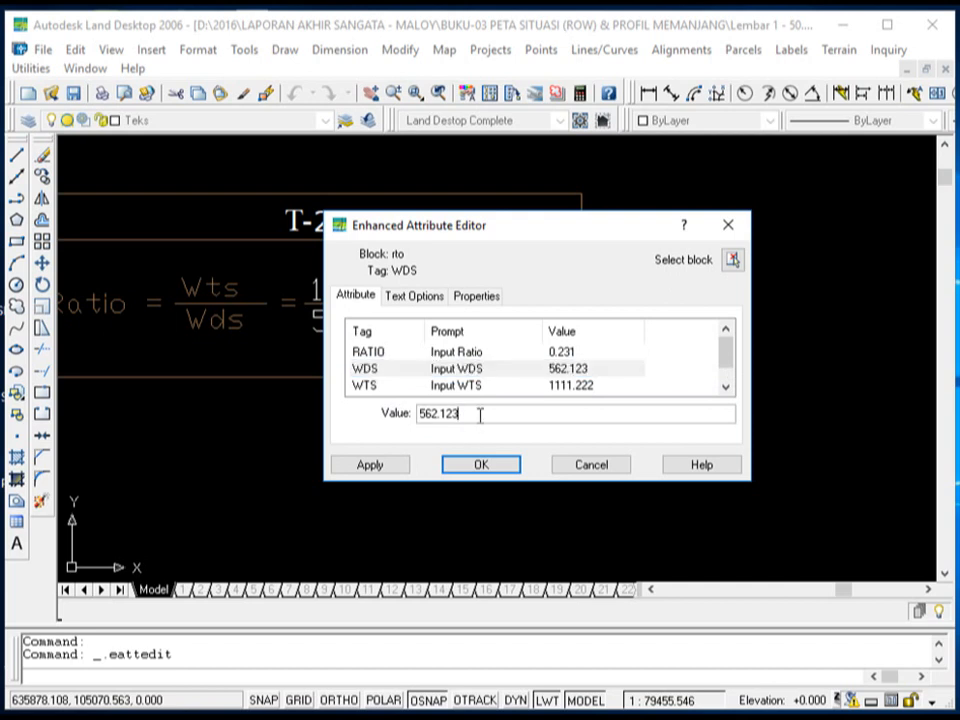
{"action": "left_click_drag", "start_coordinate": [480, 413], "coordinate": [380, 420]}
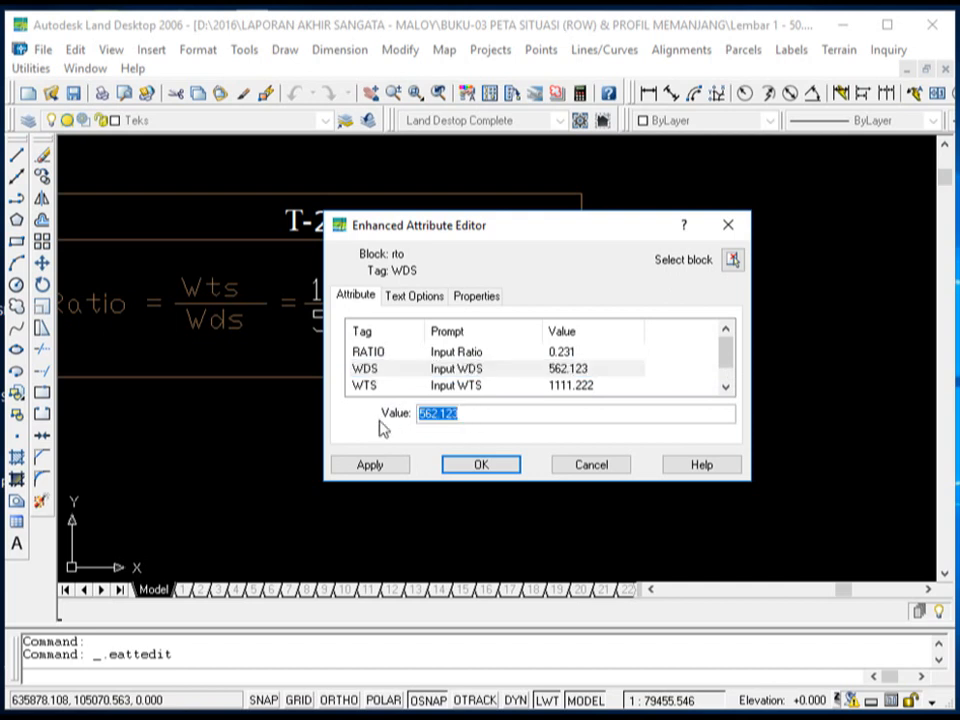
{"action": "type", "text": "2222.111"}
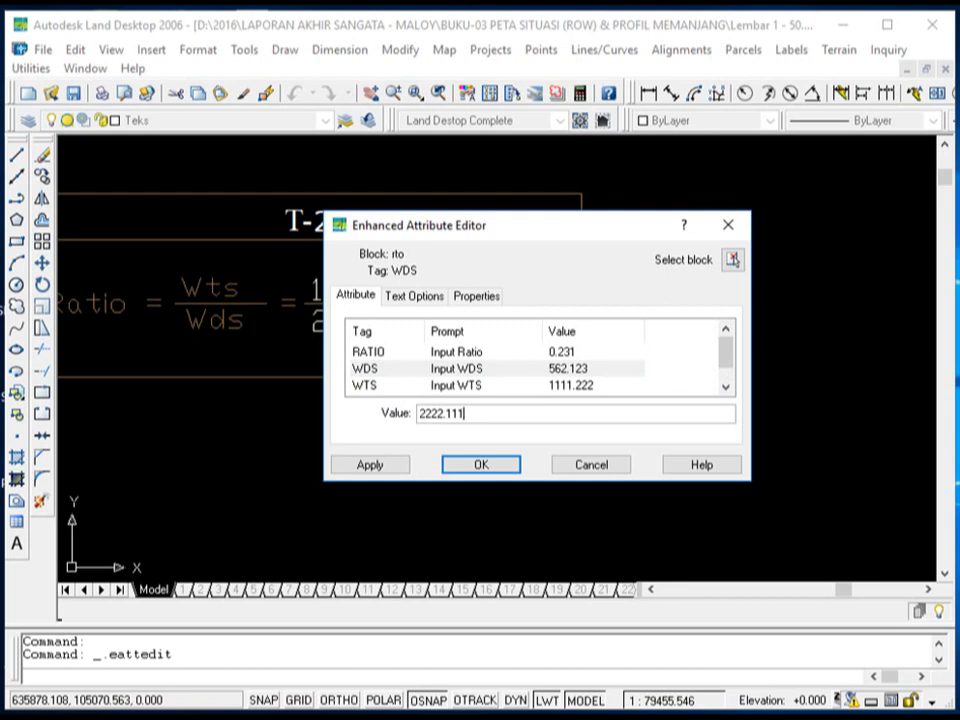
{"action": "left_click", "coordinate": [492, 470]}
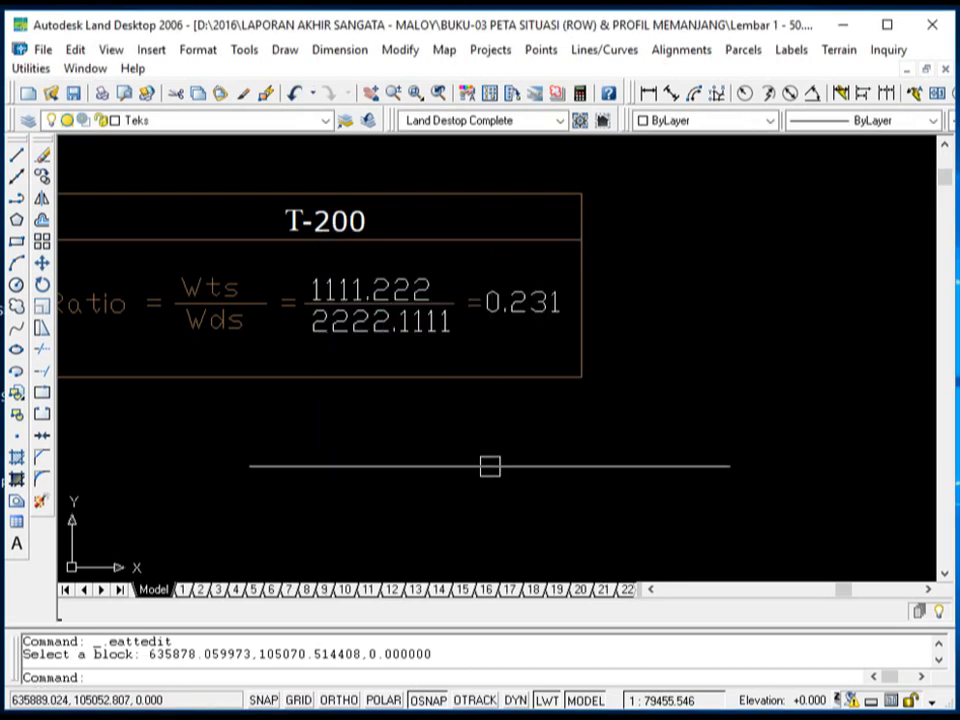
- Examine the edited rto block and compare it with the original ratio tables above the towers in the profile
{"action": "scroll", "coordinate": [384, 373], "scroll_direction": "up", "scroll_amount": 2}
{"action": "scroll", "coordinate": [384, 373], "scroll_direction": "down", "scroll_amount": 8}
{"action": "scroll", "coordinate": [465, 356], "scroll_direction": "up", "scroll_amount": 5}
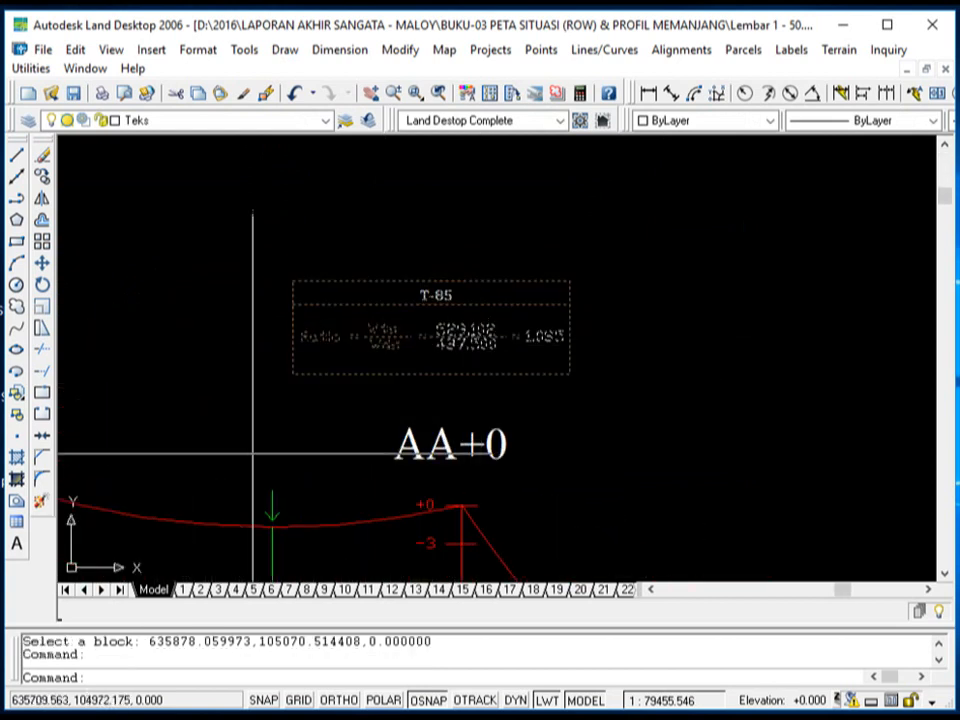
{"action": "scroll", "coordinate": [450, 326], "scroll_direction": "down", "scroll_amount": 5}
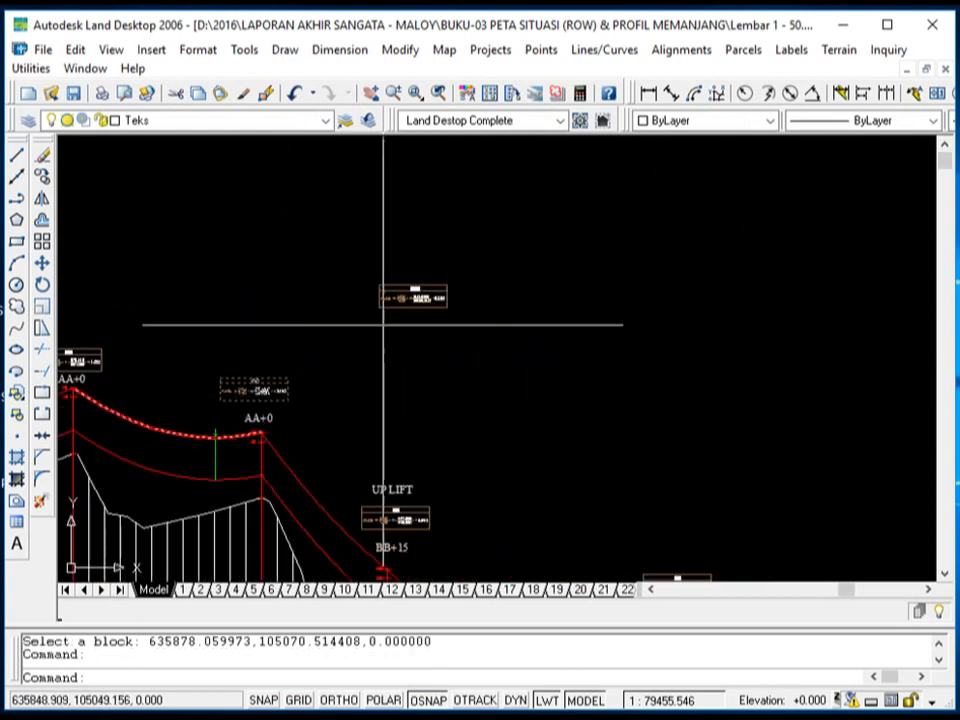
{"action": "scroll", "coordinate": [392, 296], "scroll_direction": "up", "scroll_amount": 5}
{"action": "key", "text": "Escape"}
{"action": "scroll", "coordinate": [416, 405], "scroll_direction": "down", "scroll_amount": 7}
{"action": "scroll", "coordinate": [508, 370], "scroll_direction": "up", "scroll_amount": 6}
{"action": "scroll", "coordinate": [434, 278], "scroll_direction": "down", "scroll_amount": 4}
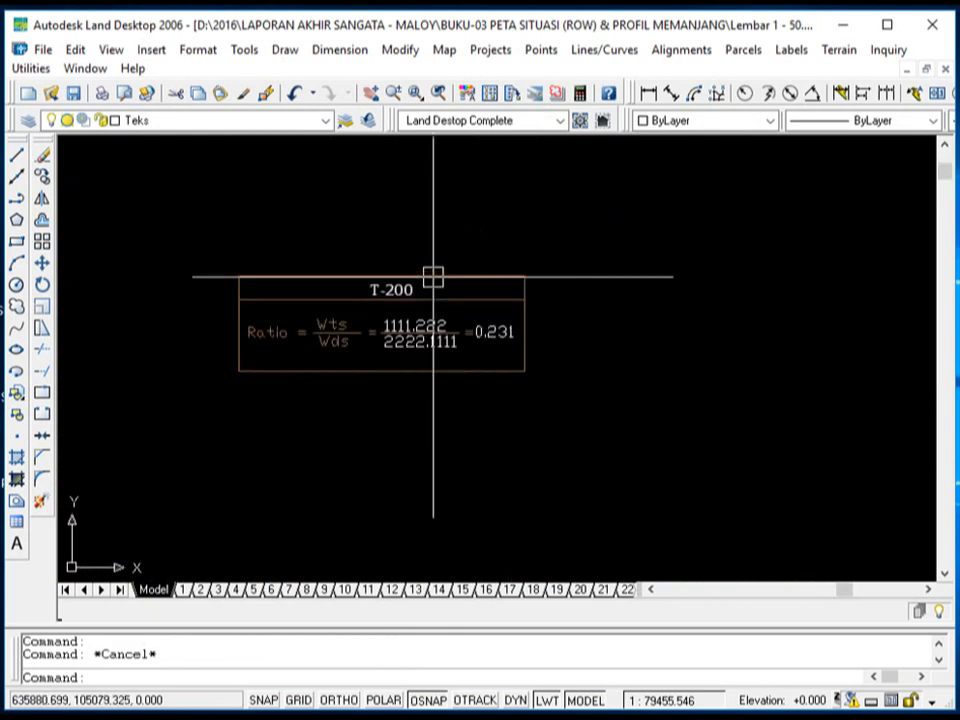
{"action": "scroll", "coordinate": [403, 335], "scroll_direction": "up", "scroll_amount": 3}
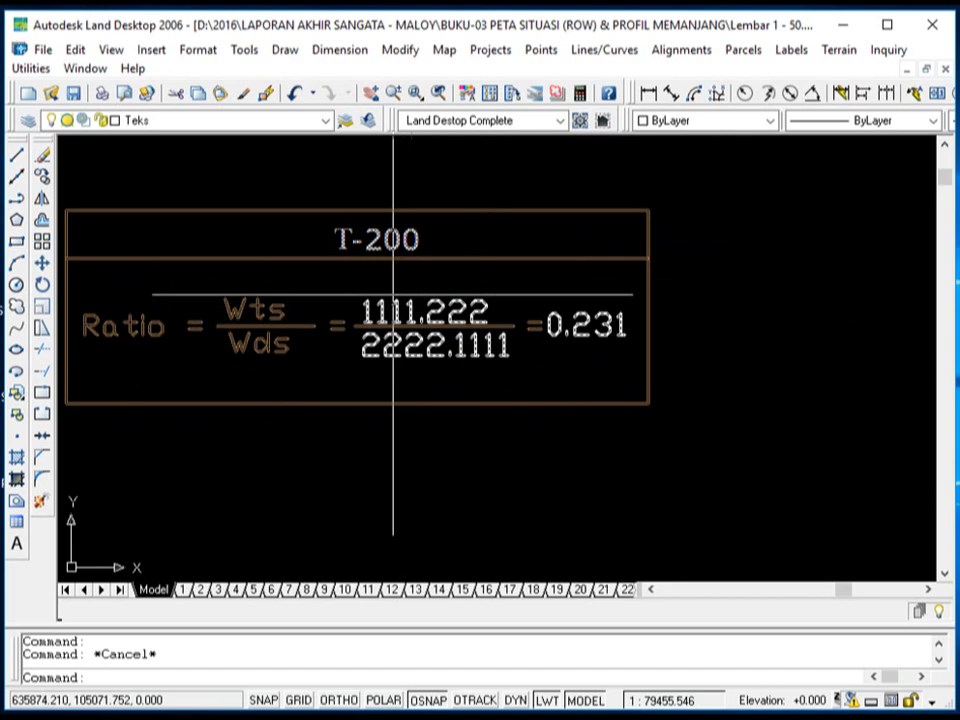
{"action": "scroll", "coordinate": [392, 295], "scroll_direction": "down", "scroll_amount": 8}
{"action": "scroll", "coordinate": [338, 379], "scroll_direction": "up", "scroll_amount": 8}
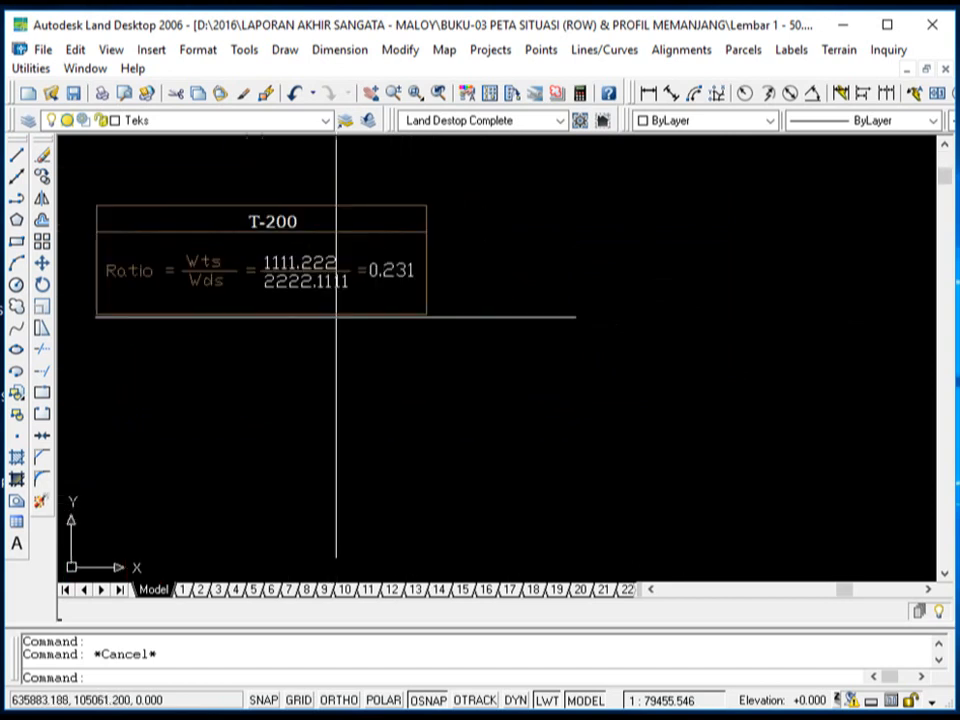
{"action": "scroll", "coordinate": [450, 370], "scroll_direction": "down", "scroll_amount": 8}
{"action": "scroll", "coordinate": [470, 330], "scroll_direction": "up", "scroll_amount": 3}
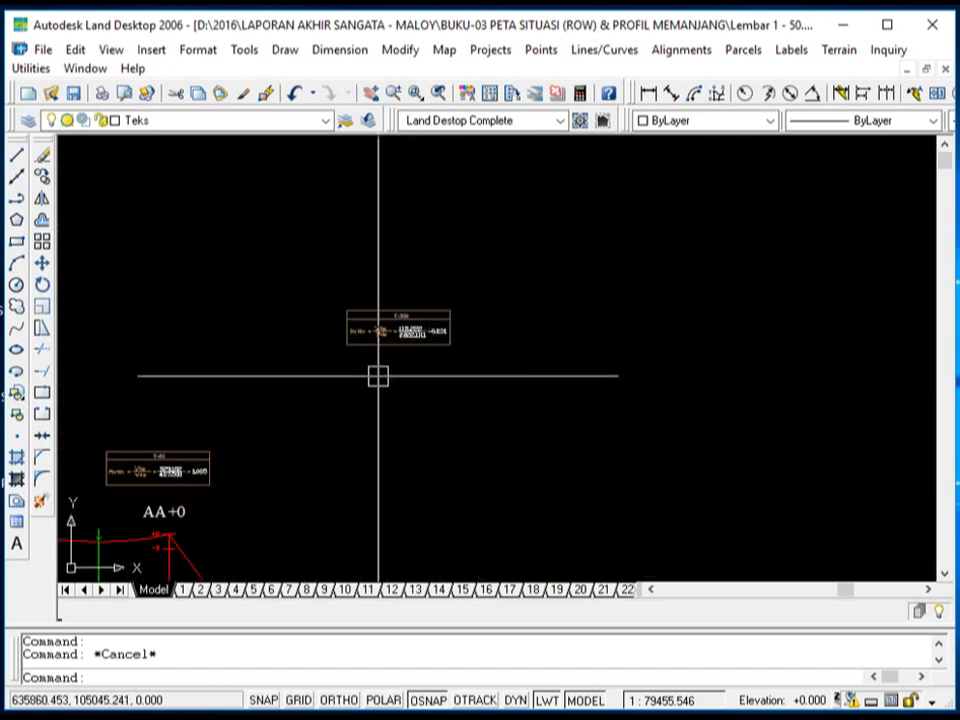
{"action": "scroll", "coordinate": [476, 358], "scroll_direction": "up", "scroll_amount": 5}
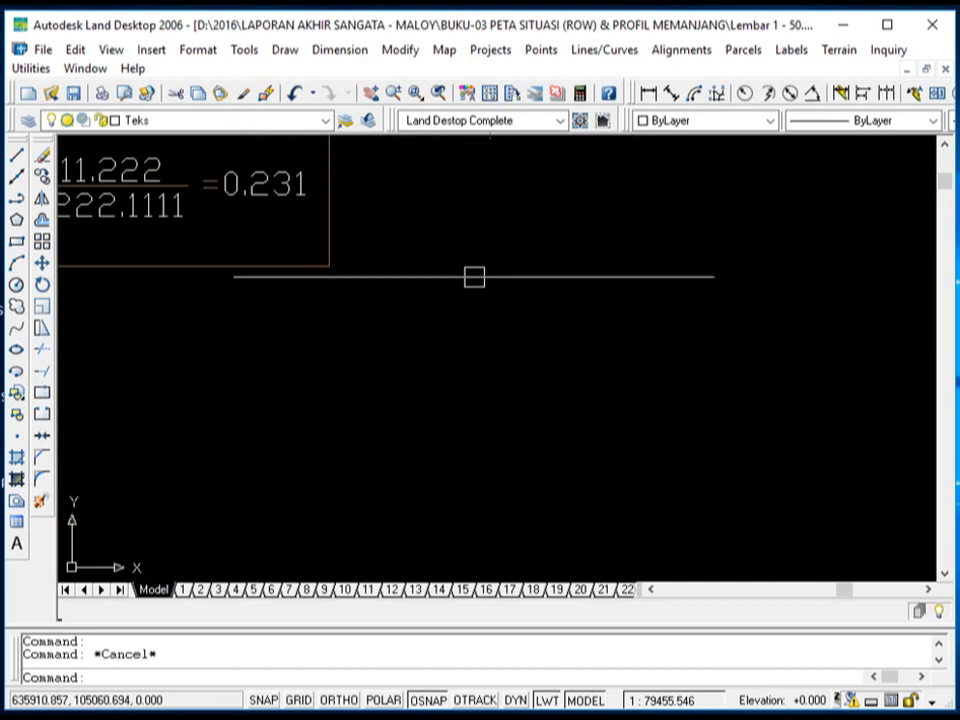
{"action": "scroll", "coordinate": [474, 277], "scroll_direction": "down", "scroll_amount": 4}
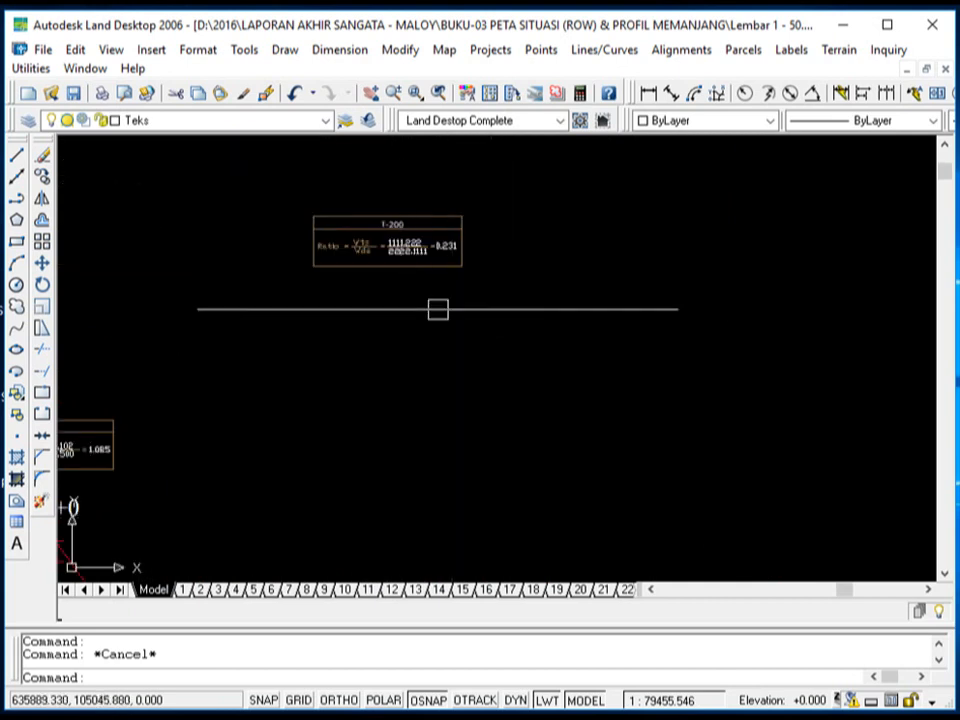